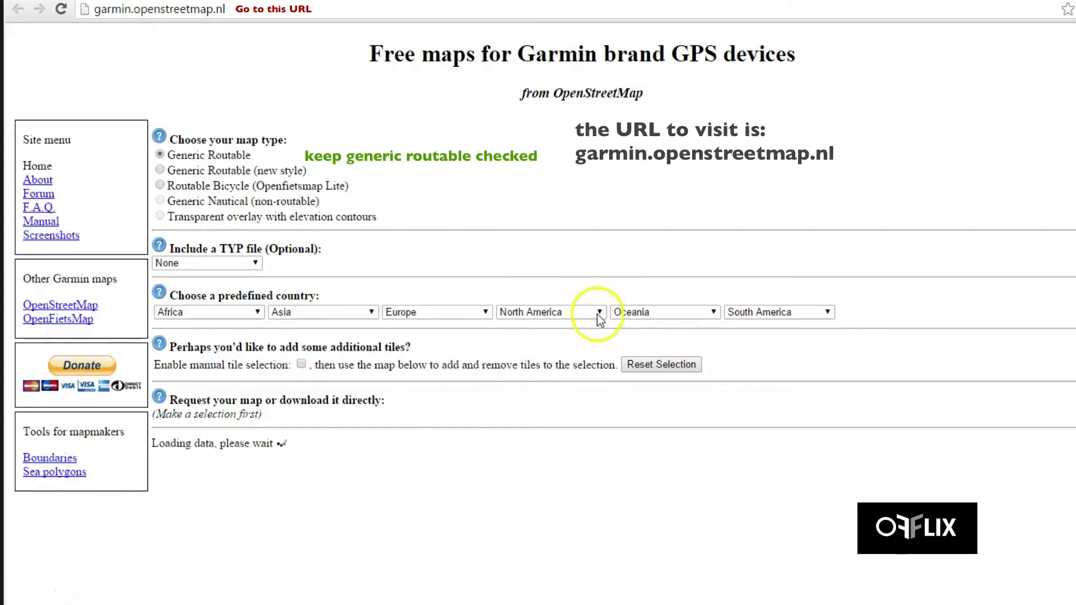
Open the North America country dropdown, leaving Generic Routable and TYP None unchanged.
left_click(599, 314)
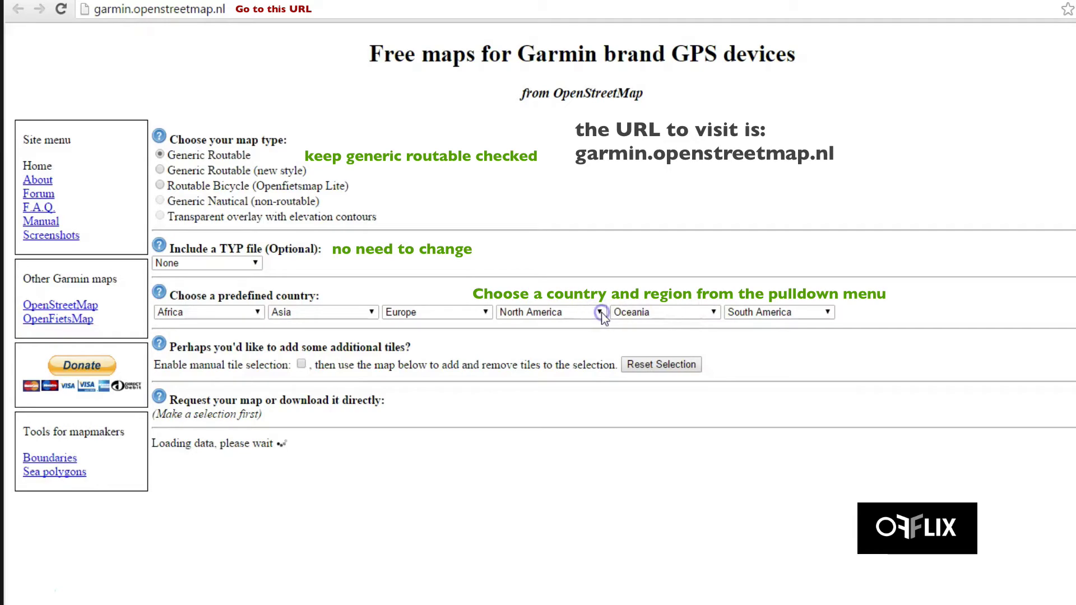
left_click(599, 313)
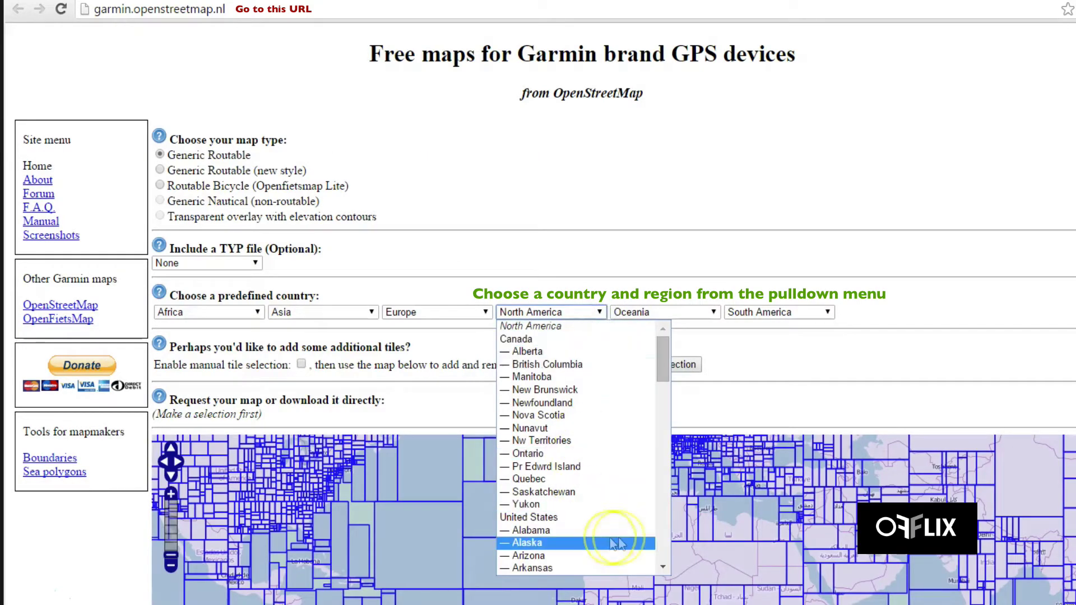
Pick California, enable manual tile selection, then reset to clear the California preset.
left_click(664, 567)
left_click(664, 567)
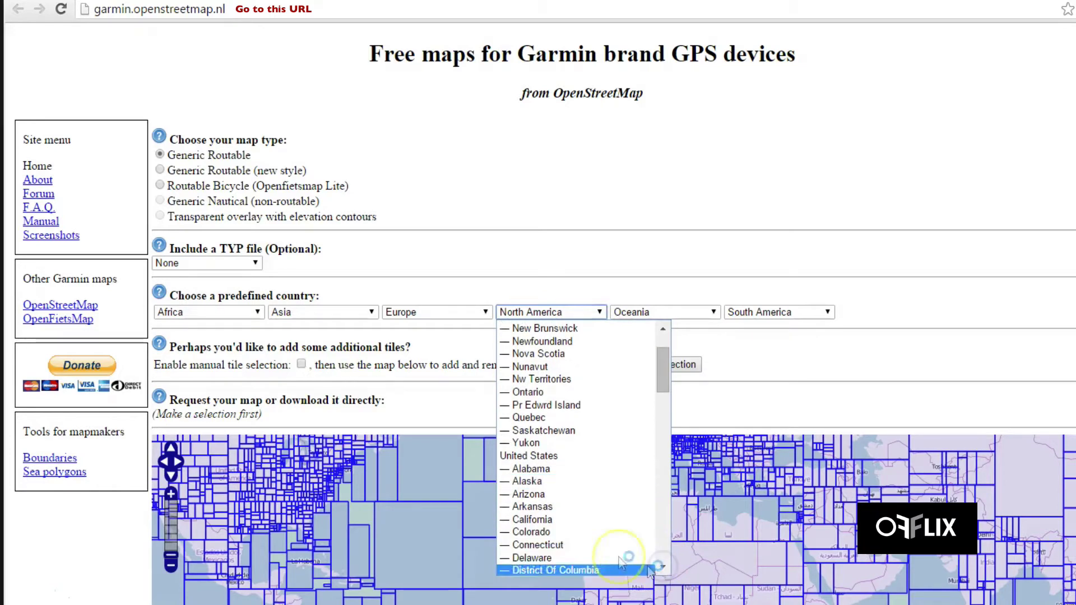
left_click(582, 526)
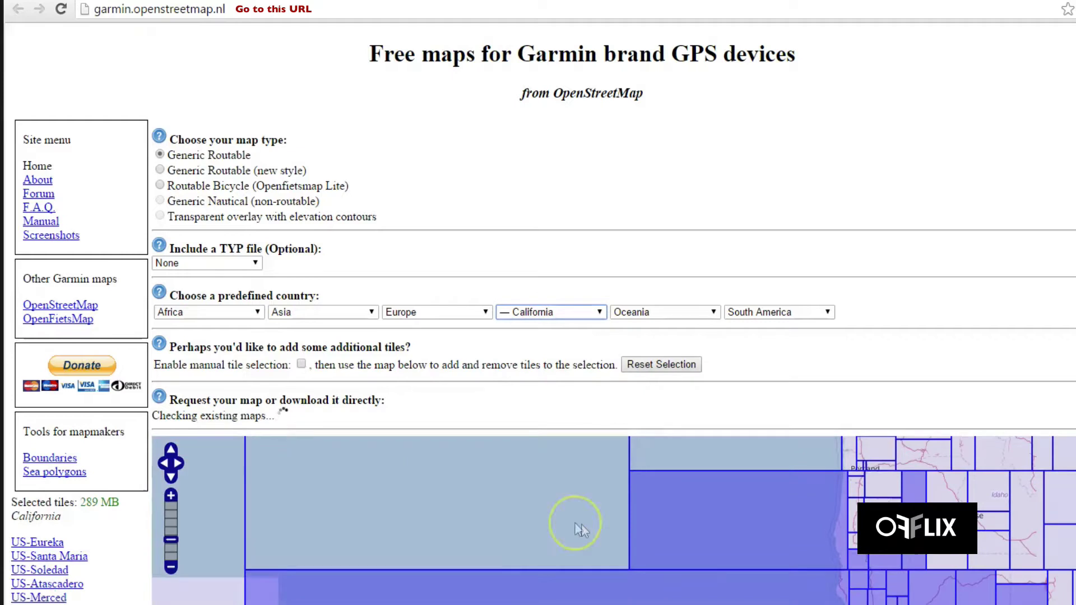
left_click(302, 363)
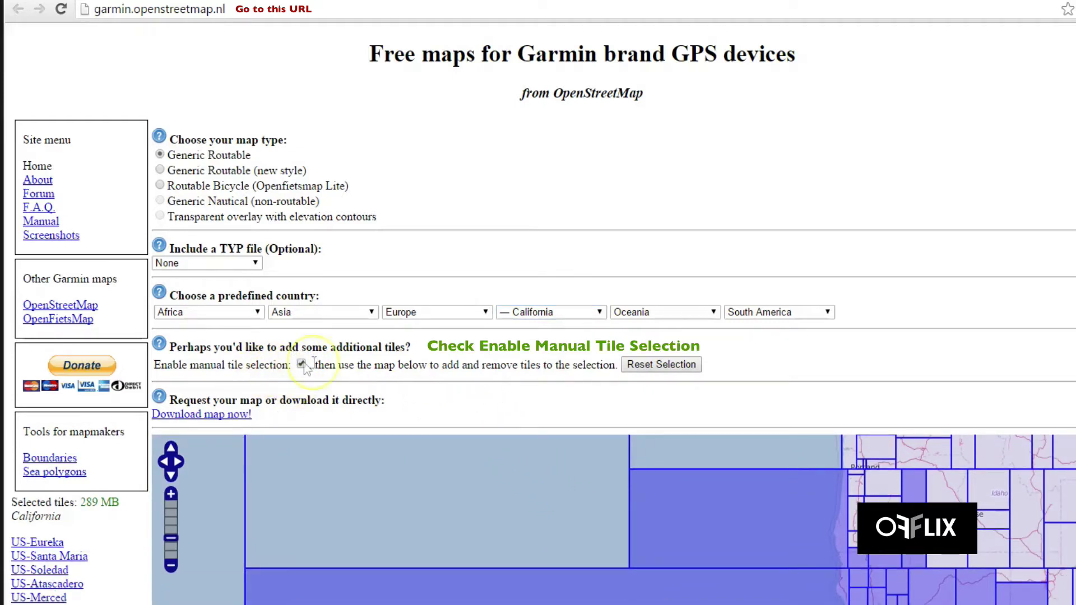
left_click(650, 365)
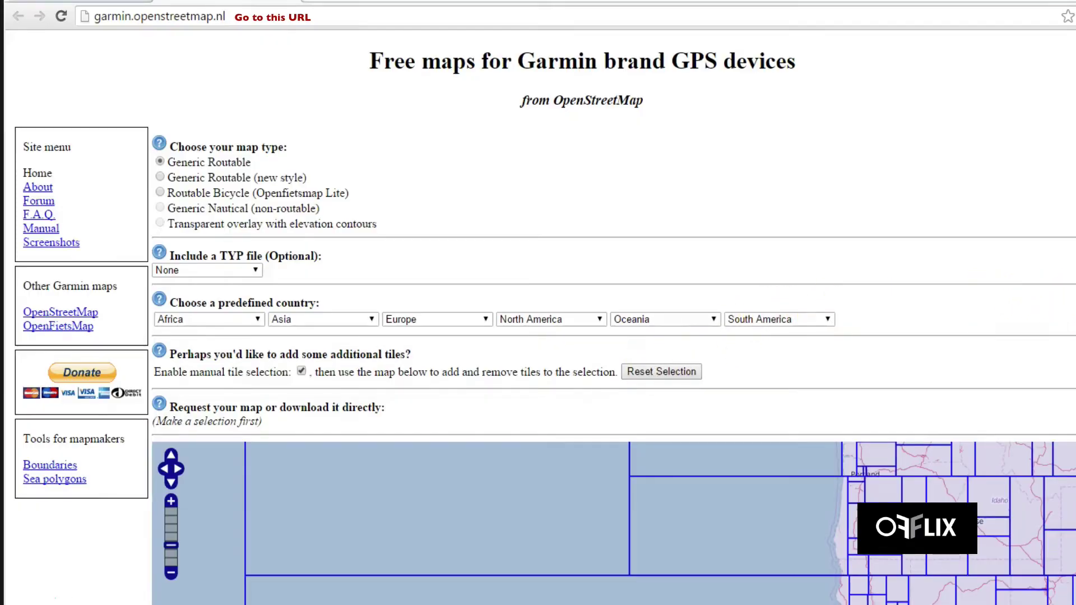
Select the Oxnard, North Glendale, Lancaster, Riverside, Irvine and Los Angeles tiles, totalling 39 MB.
scroll(614, 336, "down", 3)
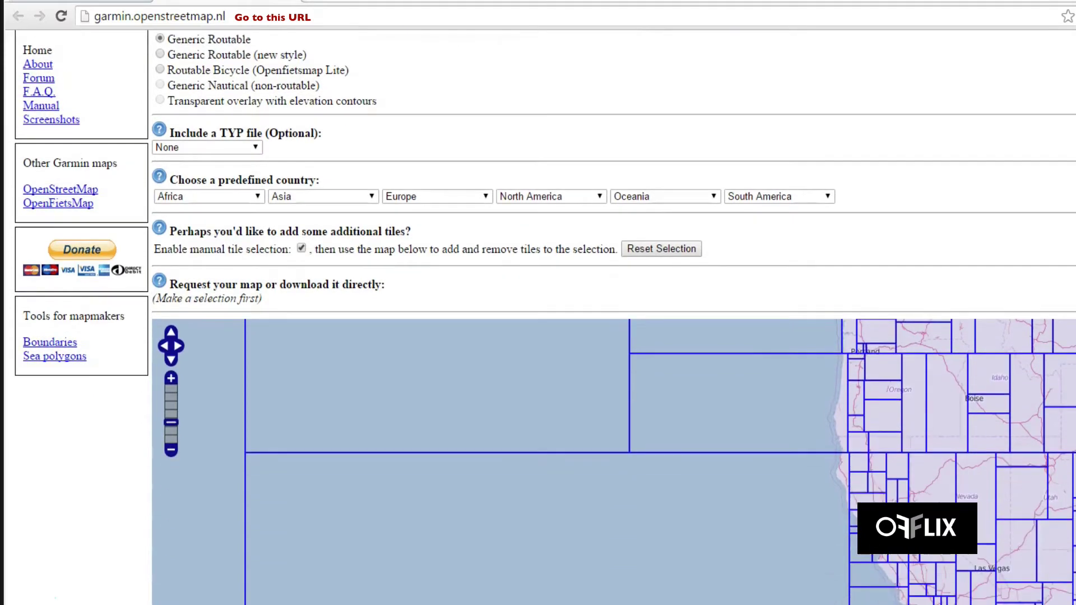
scroll(614, 337, "down", 1)
scroll(614, 336, "down", 1)
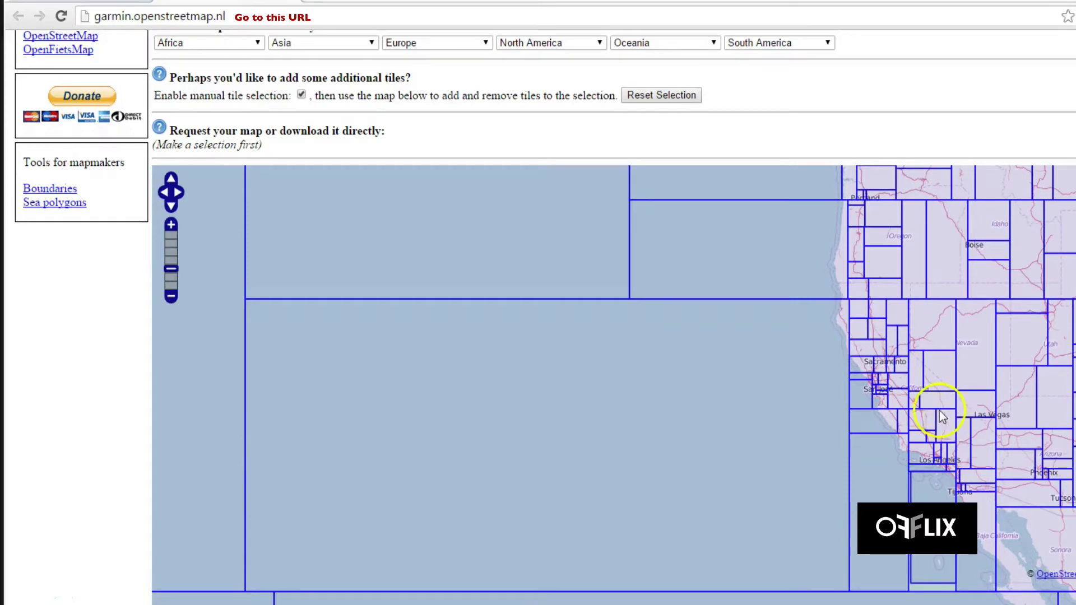
left_click(924, 451)
left_click(942, 455)
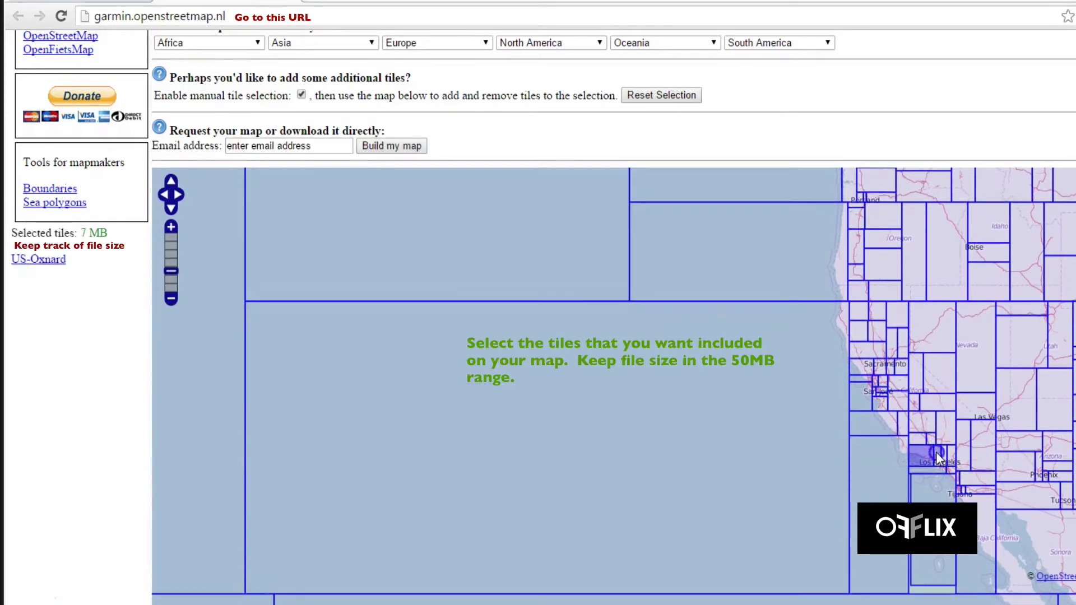
left_click(947, 458)
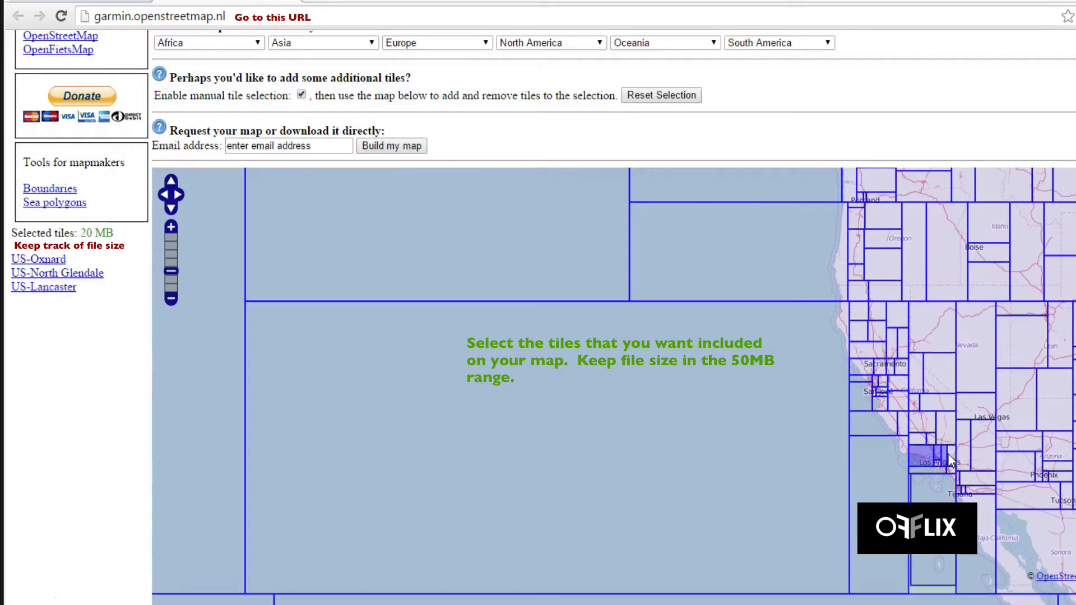
left_click(949, 454)
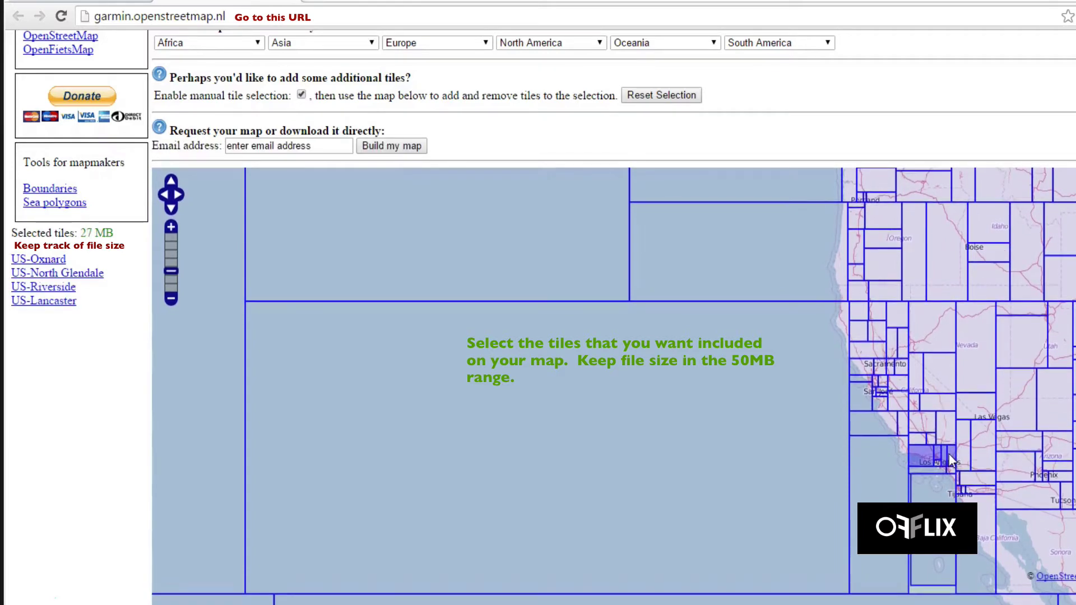
left_click(946, 470)
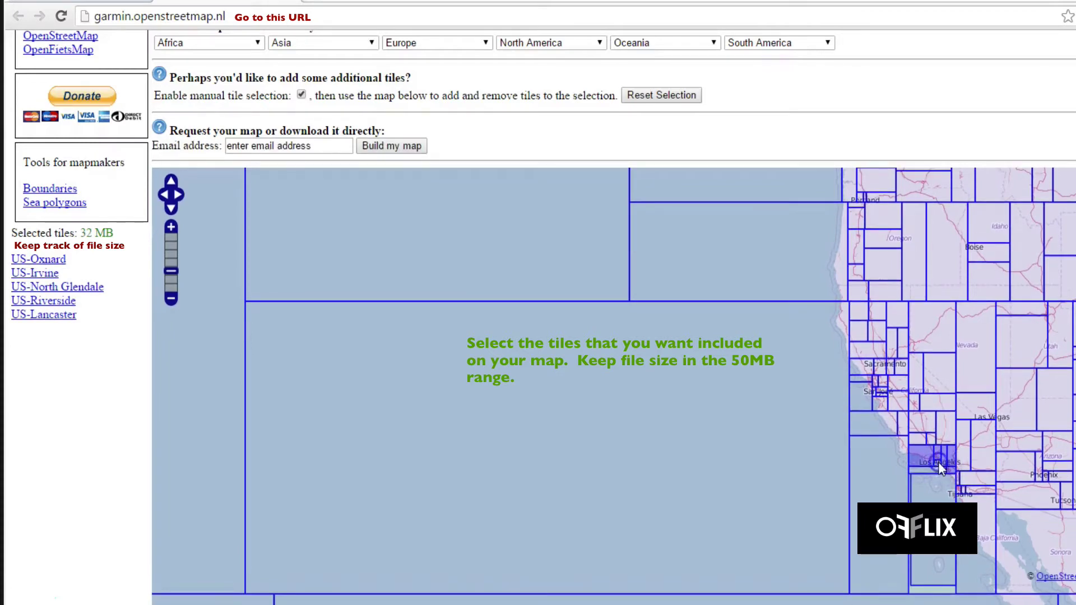
left_click(938, 462)
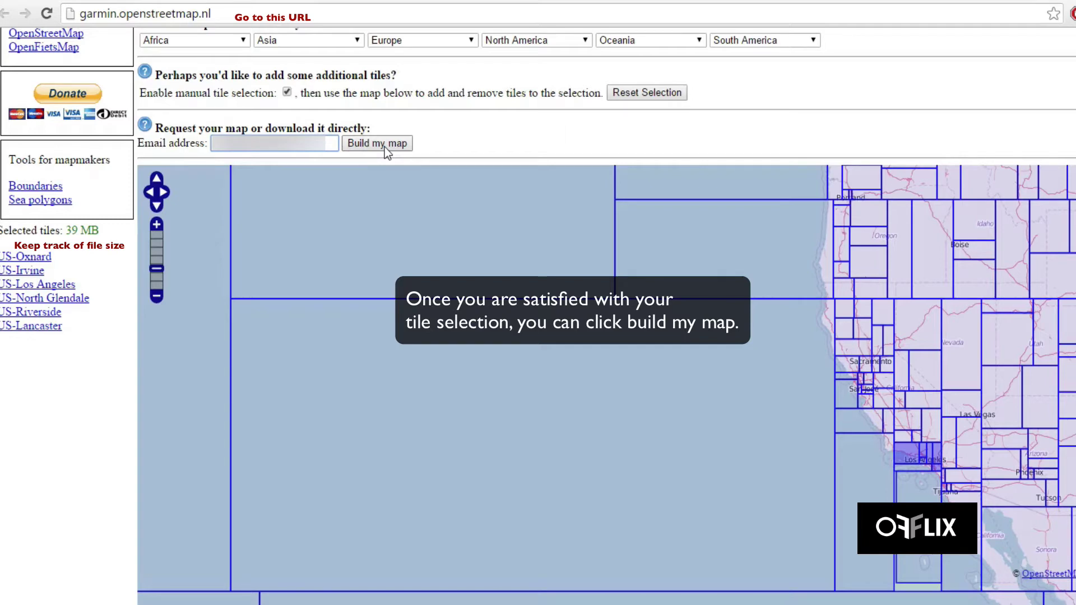
Build the map, then follow the ready email's link to the download file index.
left_click(385, 147)
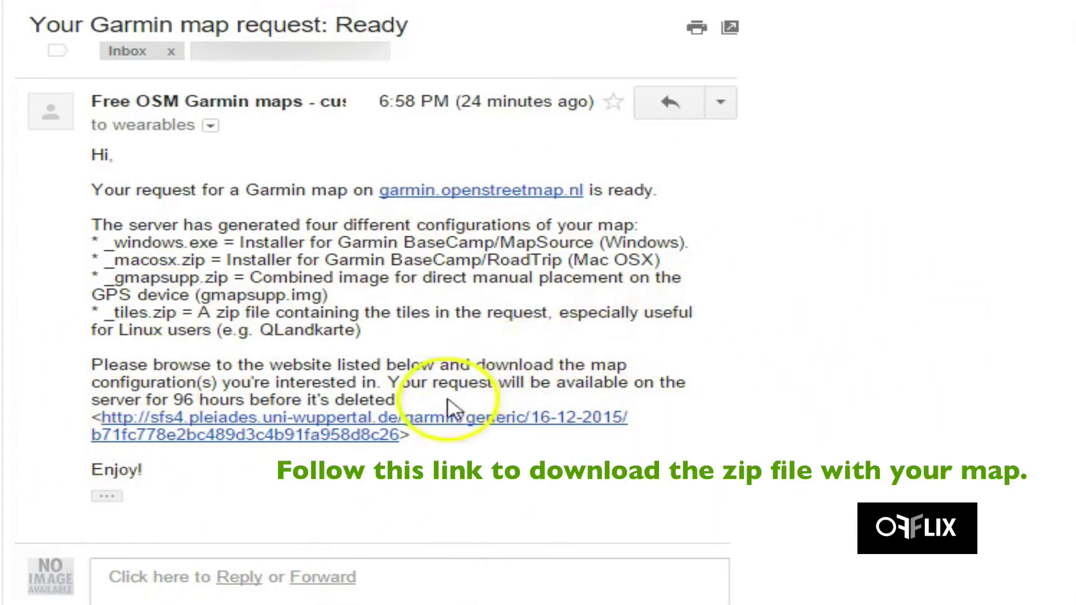
left_click(364, 416)
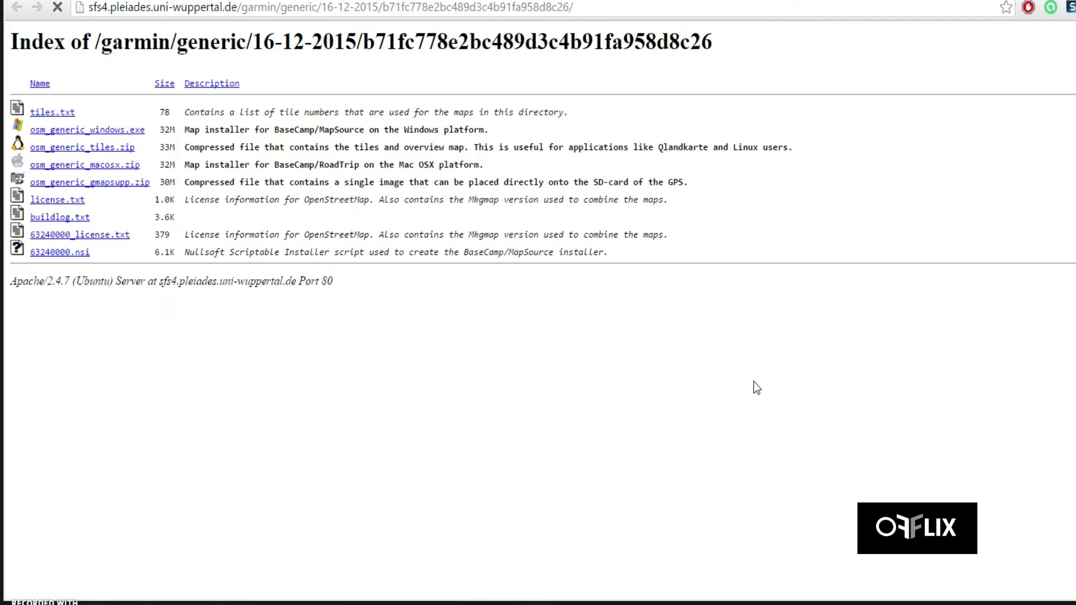
Download the 30.2 MB osm_generic_gmapsupp.zip and show it in its folder.
left_click(706, 380)
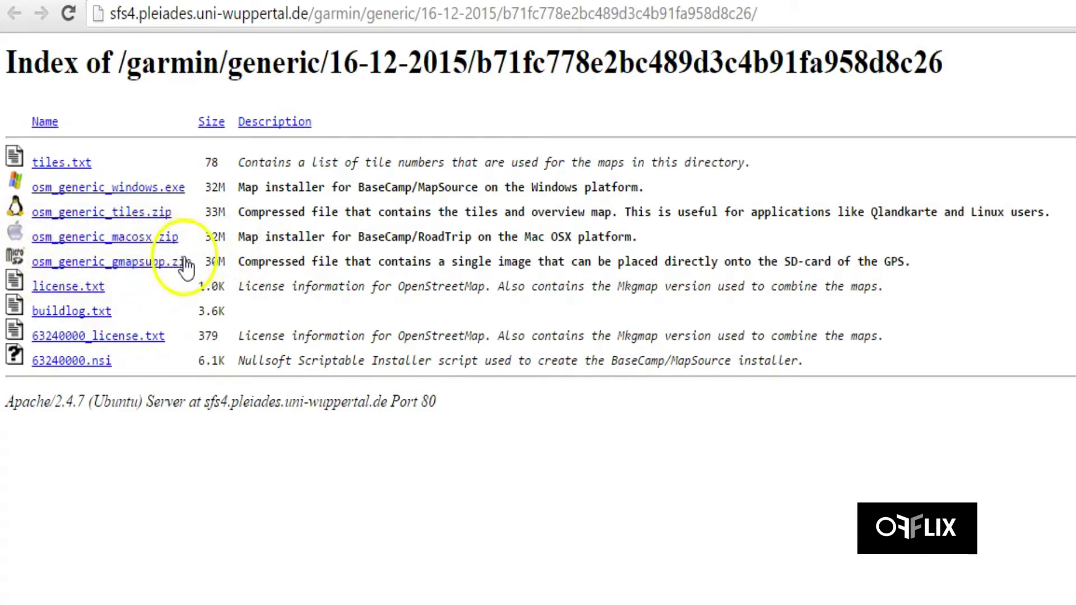
left_click(128, 268)
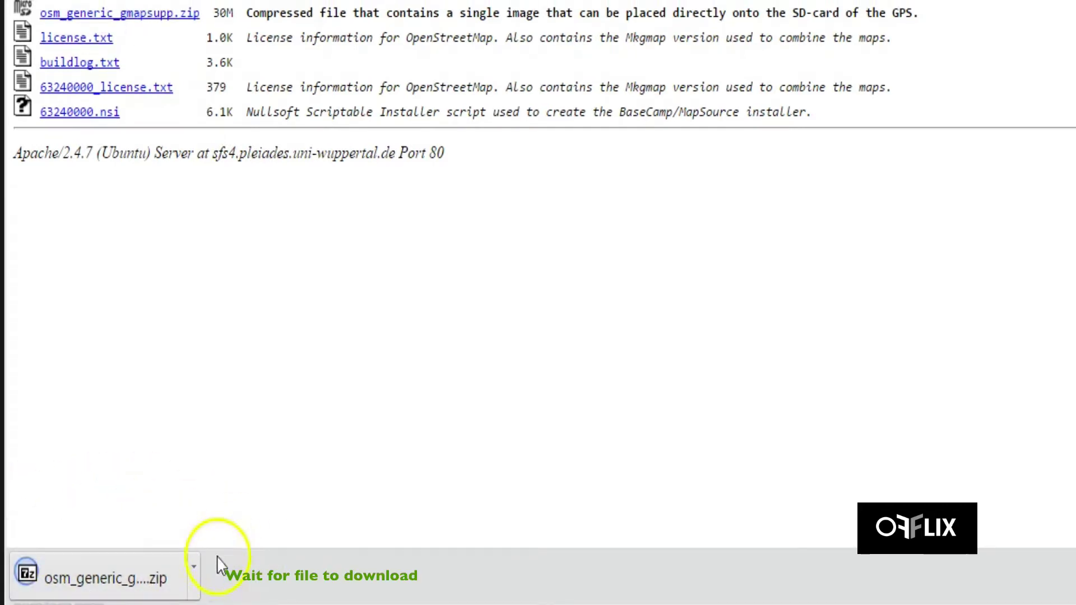
left_click(195, 570)
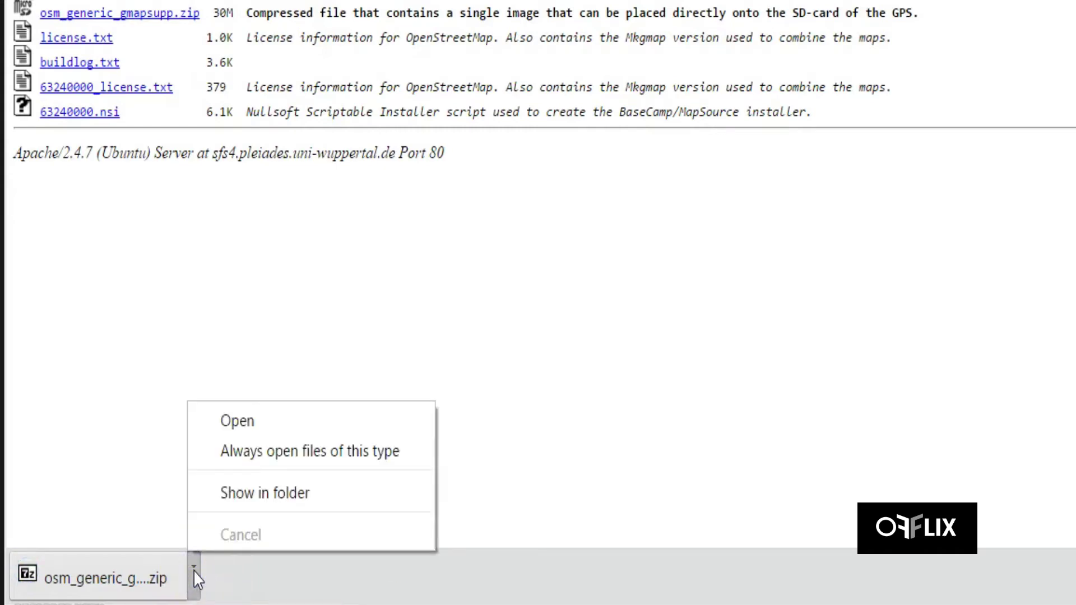
left_click(288, 494)
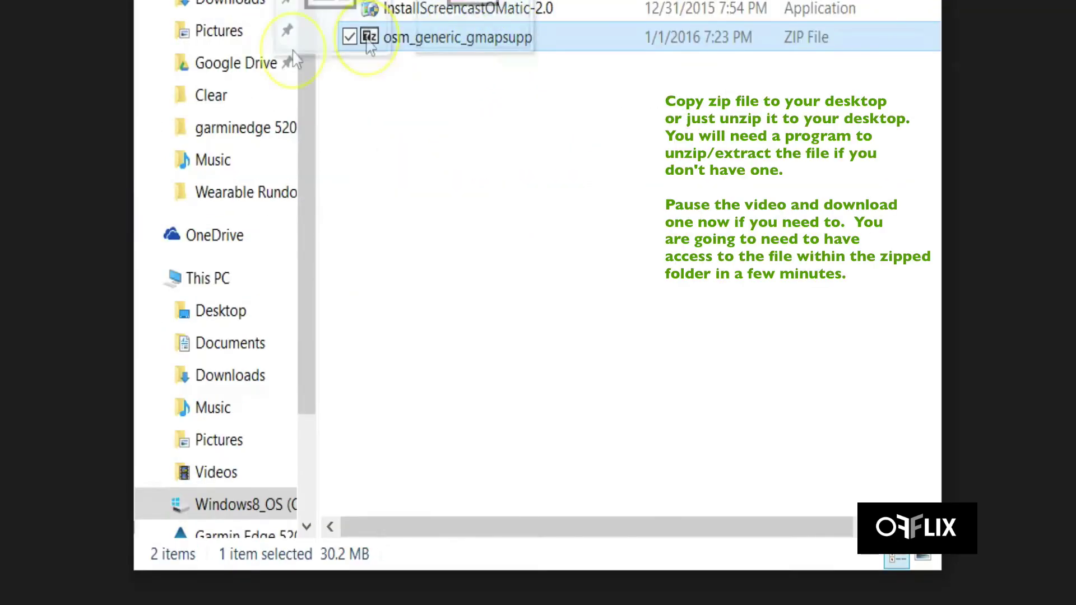
Move osm_generic_gmapsupp.zip from Downloads to the desktop and widen the folder tree pane.
left_click_drag(294, 59, 69, 325)
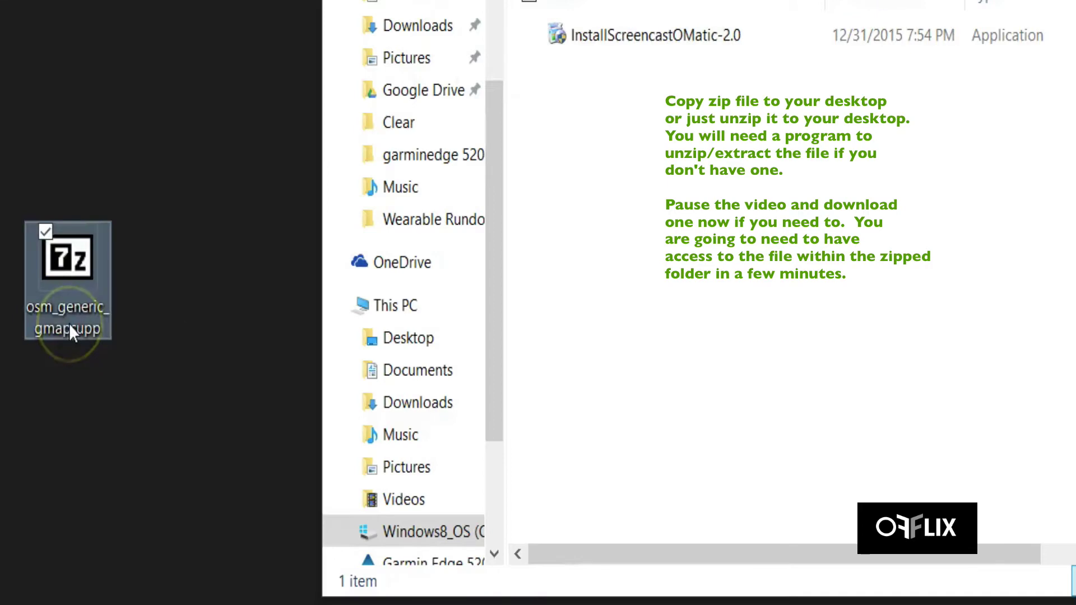
left_click_drag(61, 270, 132, 375)
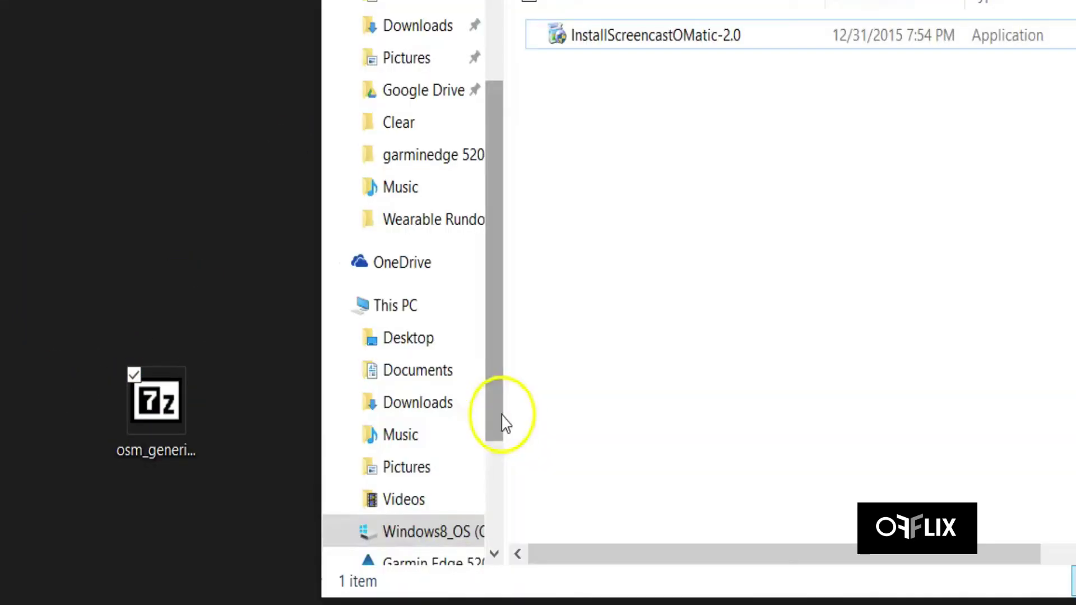
left_click_drag(502, 423, 656, 466)
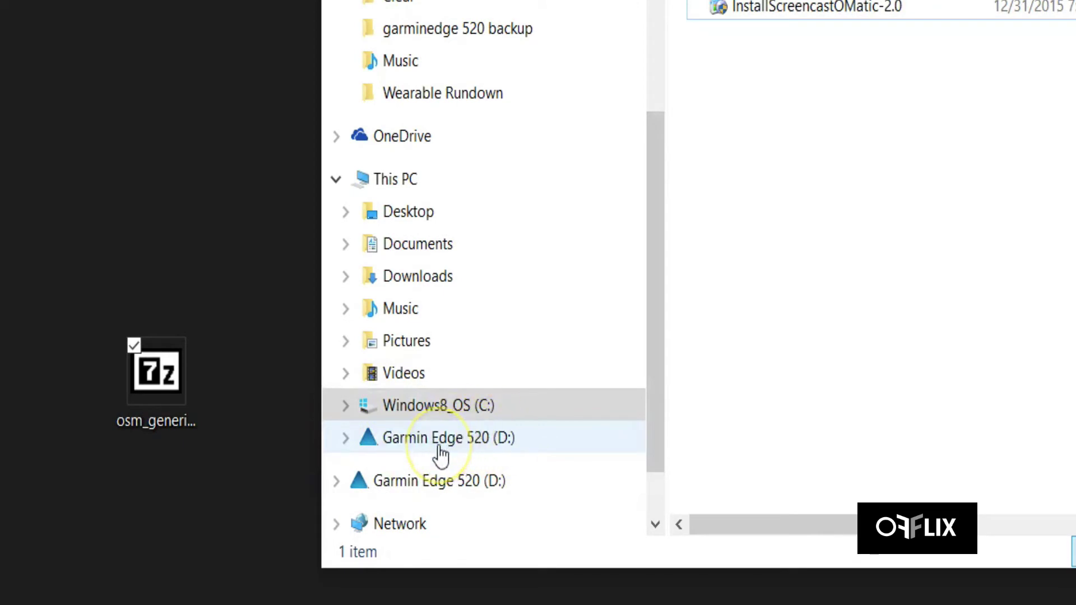
Open Garmin Edge 520 (D:) > Garmin and scroll down to the gmapbmap files.
left_click(441, 455)
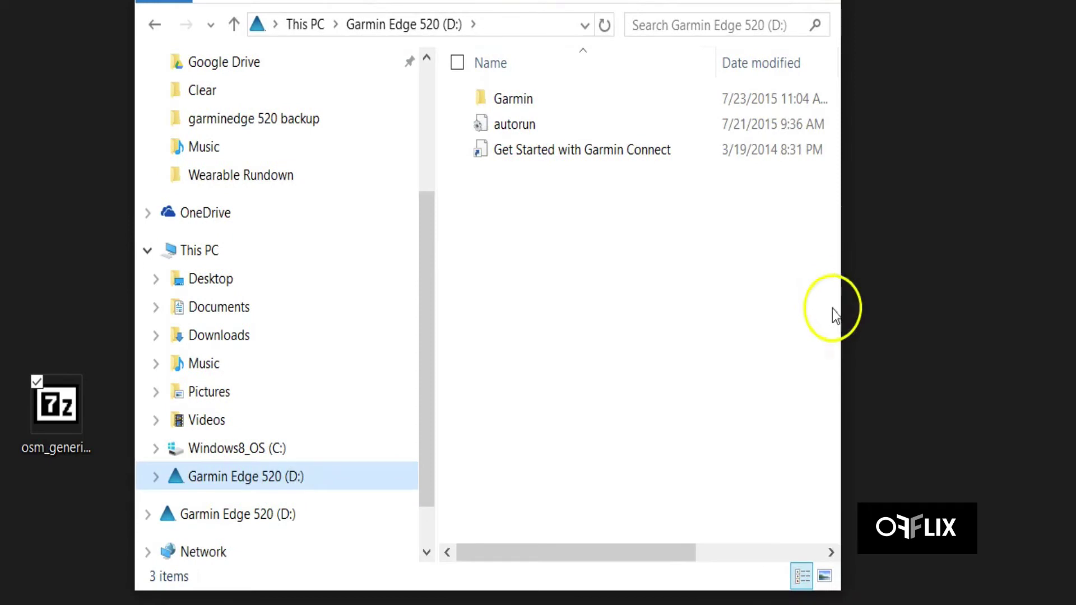
left_click_drag(841, 314, 985, 314)
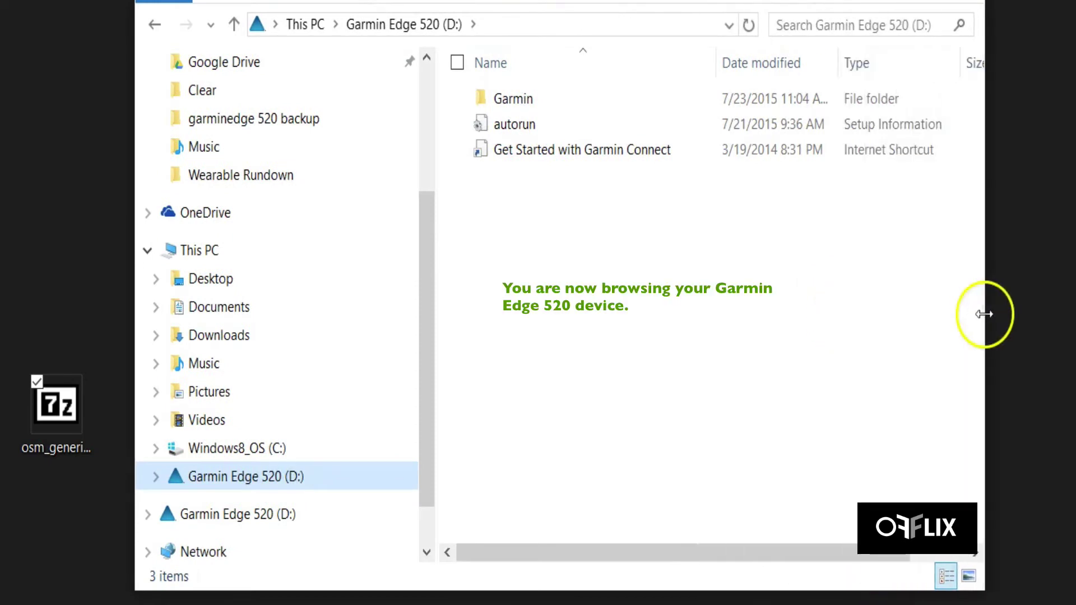
double_click(514, 106)
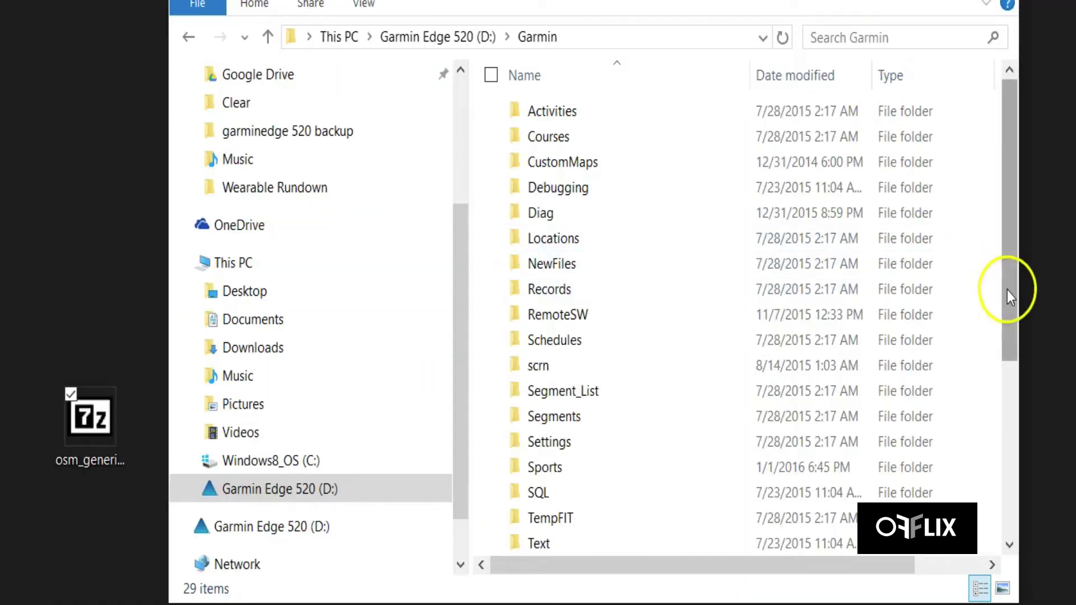
right_click(1007, 345)
left_click(1010, 346)
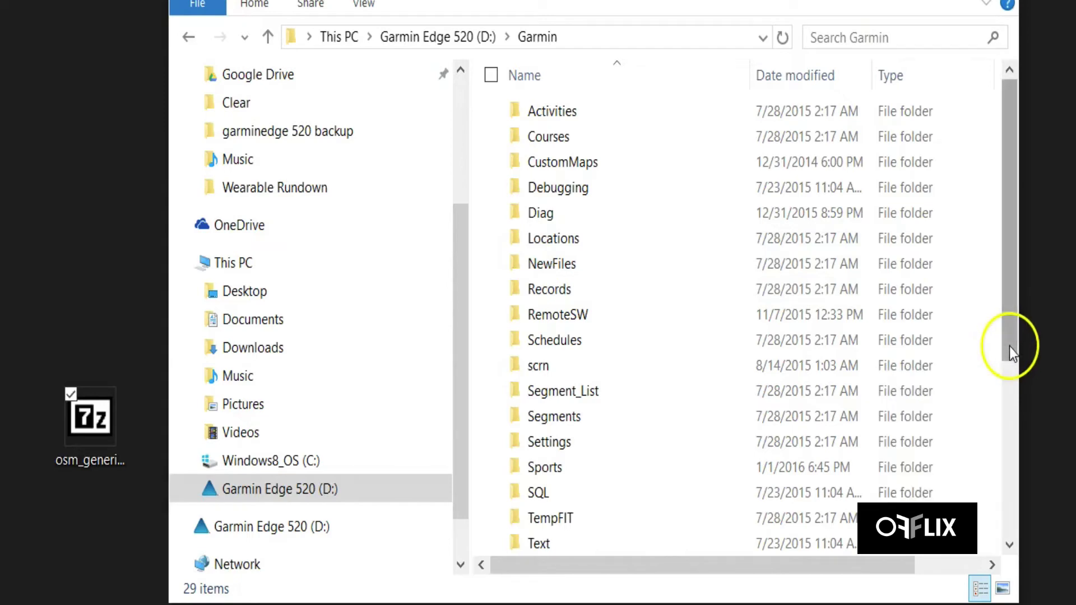
left_click_drag(1010, 346, 1009, 412)
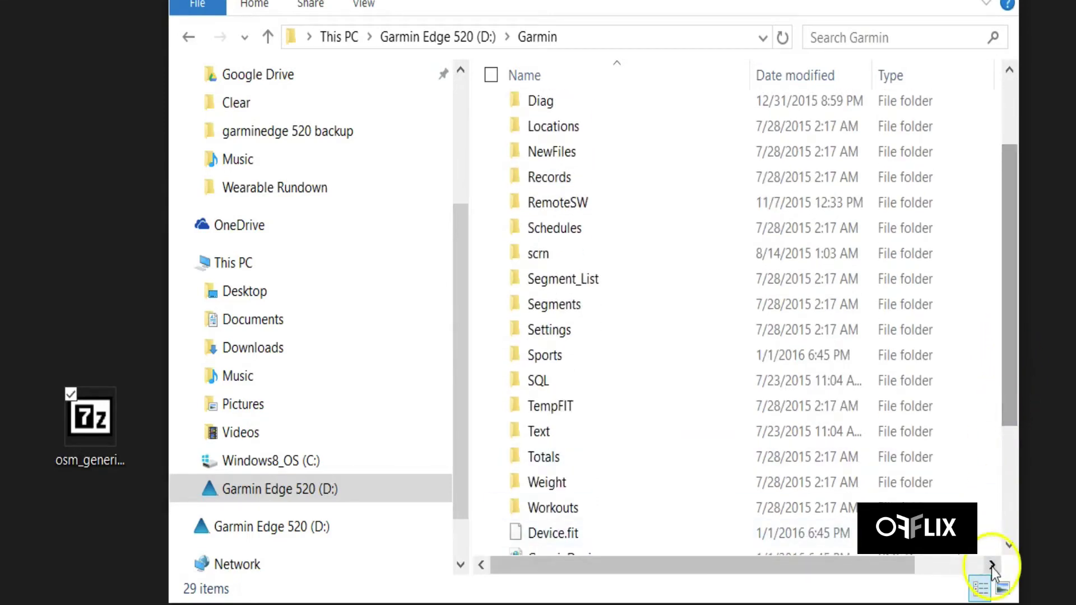
left_click_drag(1011, 547, 1010, 547)
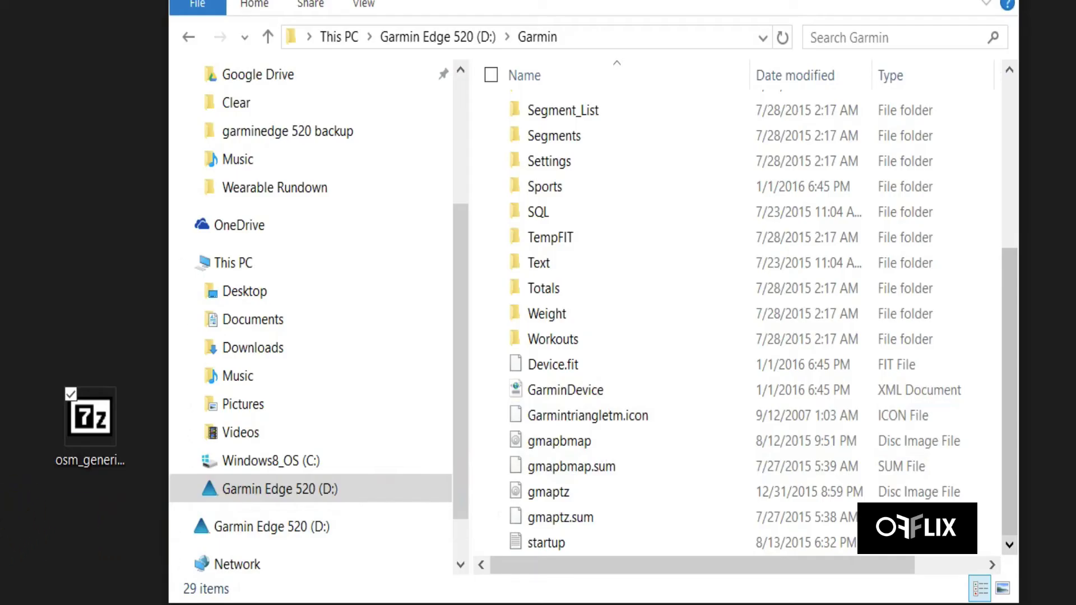
Create a new desktop folder named 'backups'.
right_click(186, 395)
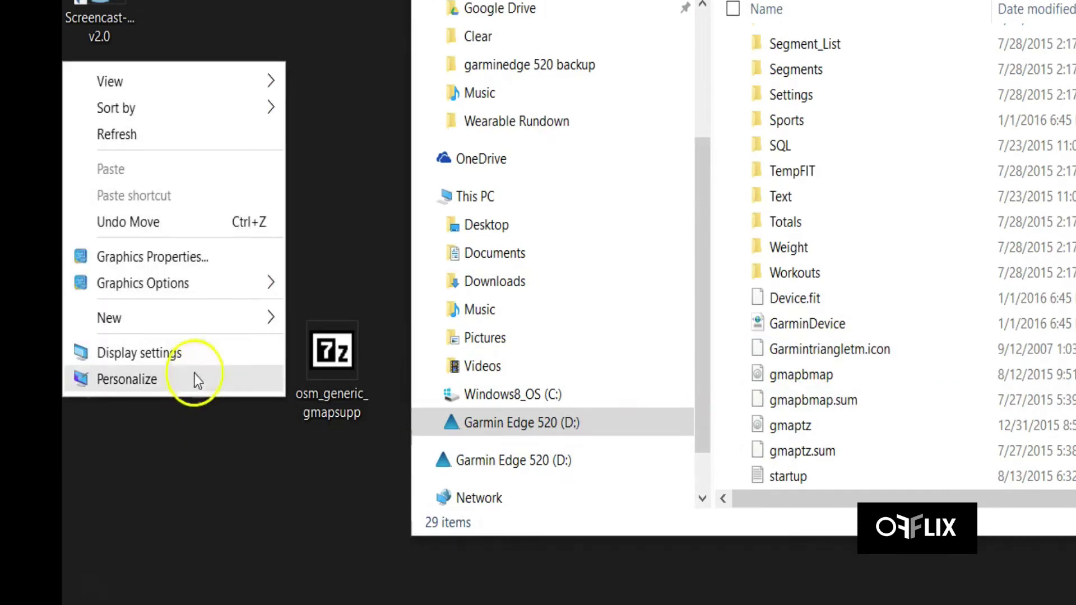
mouse_move(215, 324)
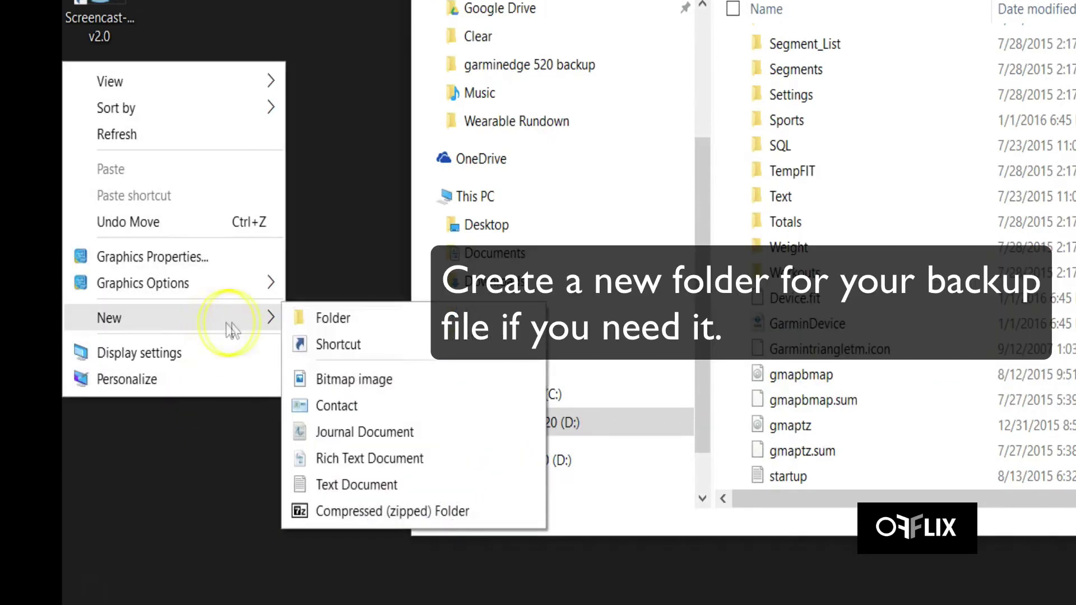
left_click(327, 321)
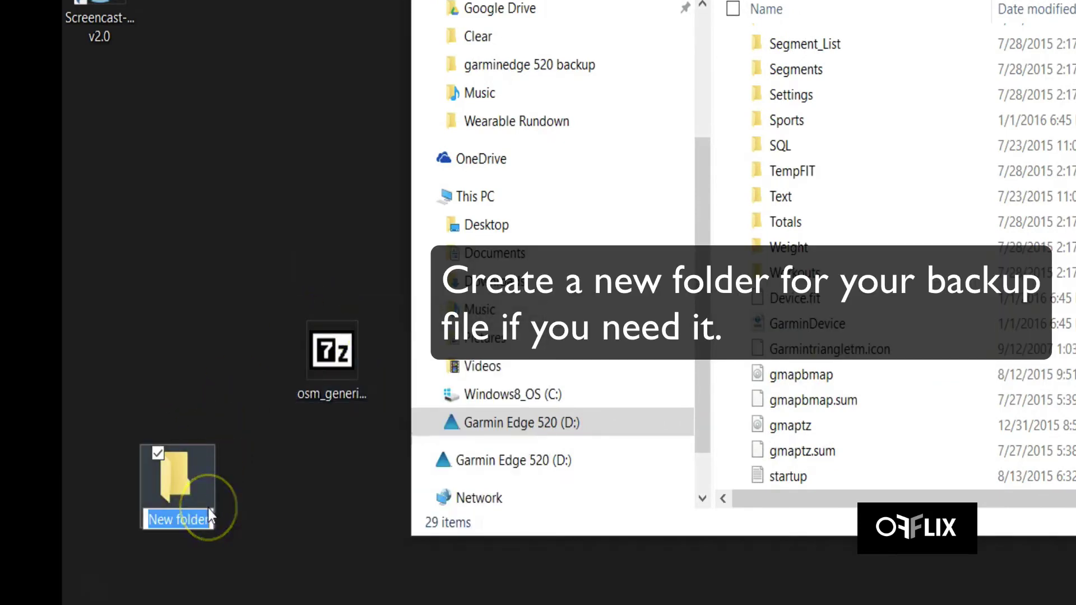
type("back")
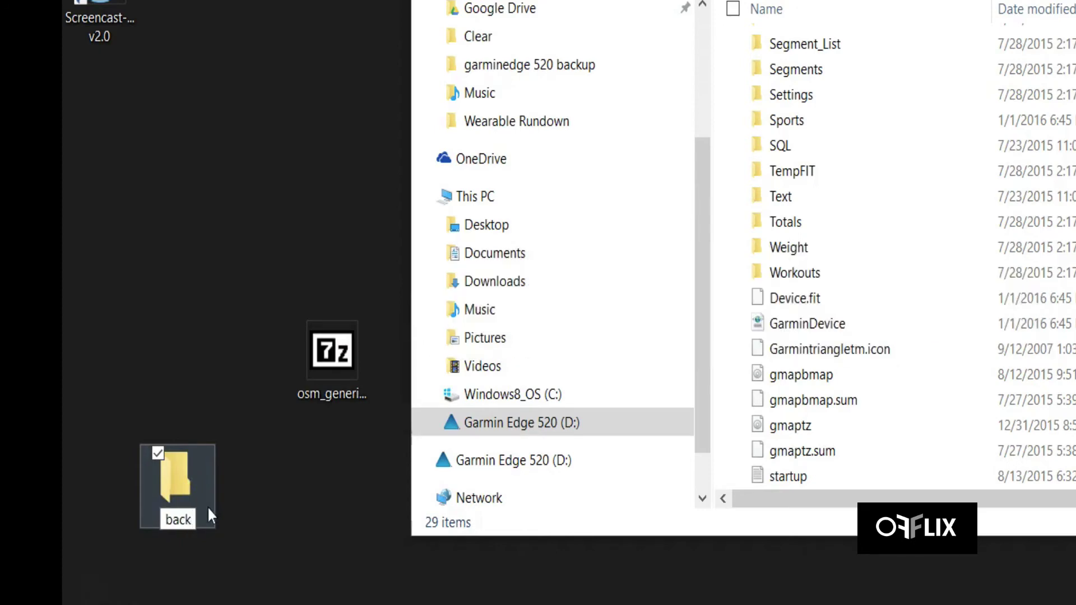
type("ups")
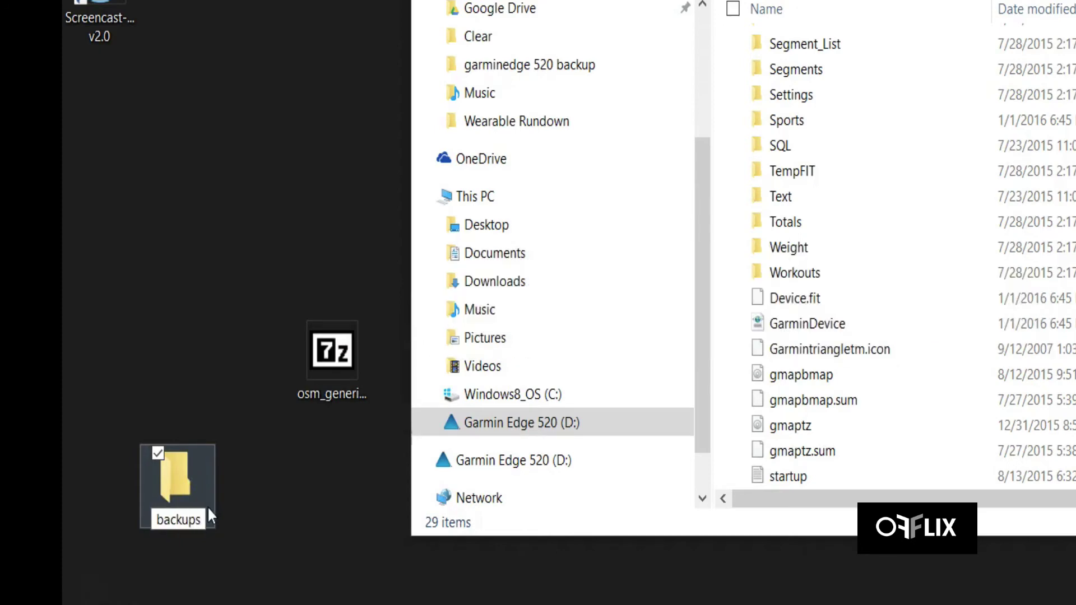
key("Return")
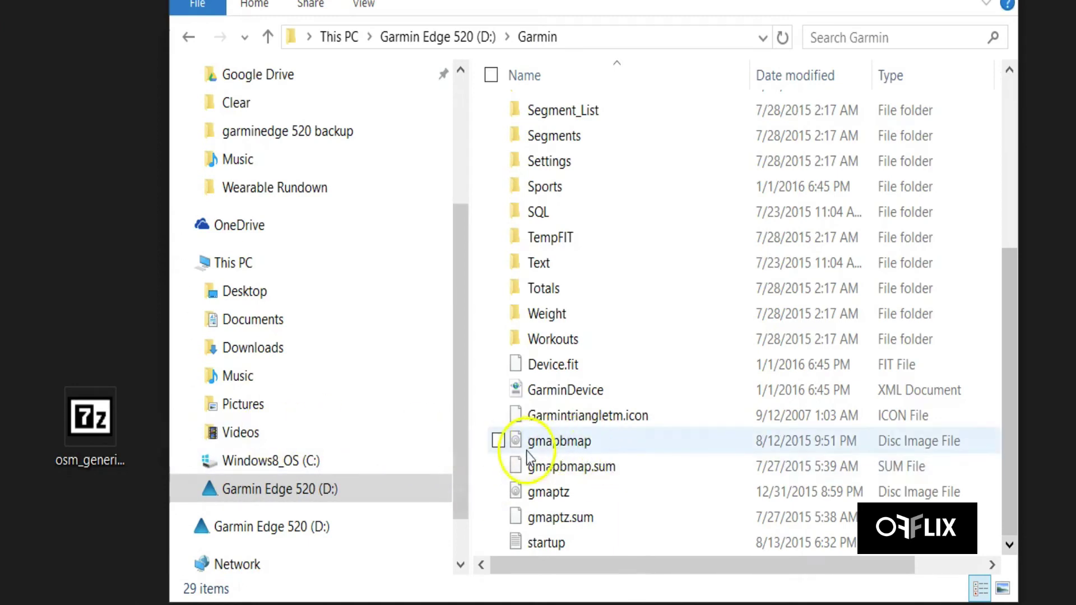
Copy gmapbmap and gmapbmap.sum (31.0 MB) from the device into the desktop backups folder.
left_click(498, 442)
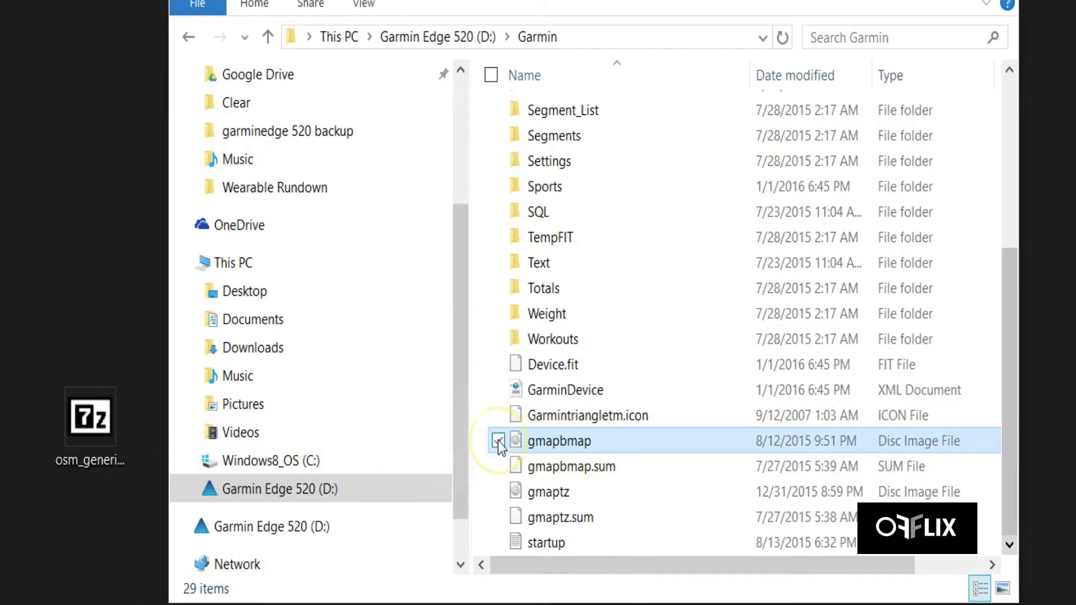
left_click(497, 467)
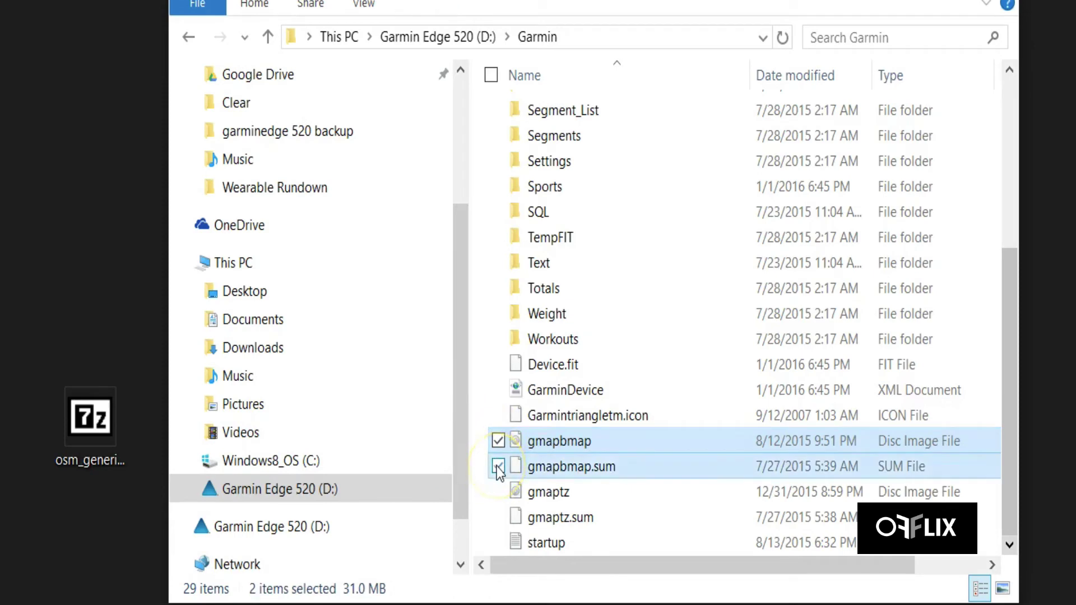
left_click_drag(571, 442, 3, 566)
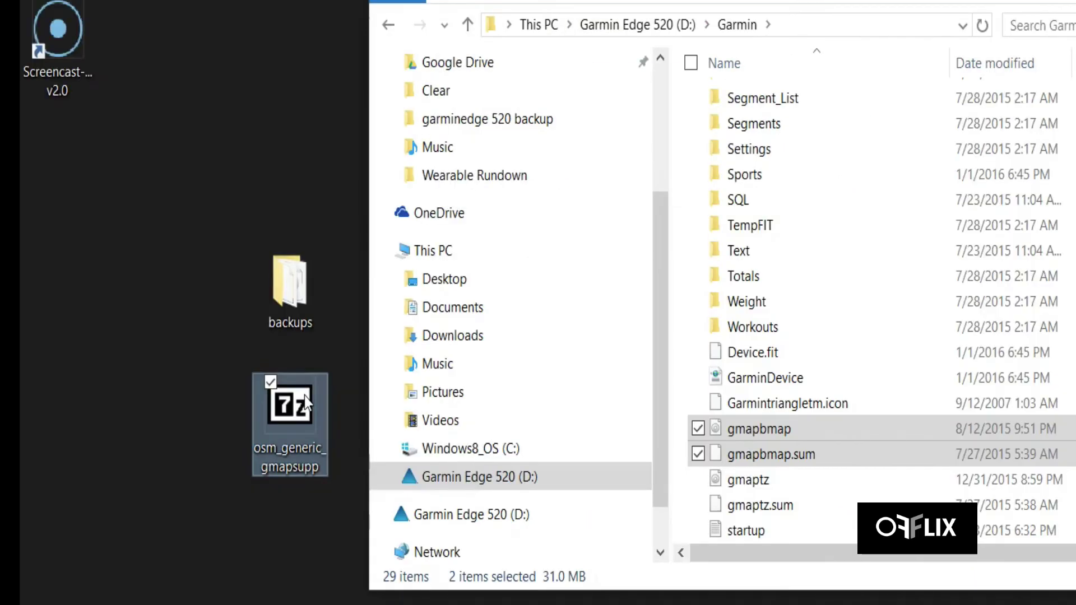
Open osm_generic_gmapsupp.zip in 7-Zip and extract gmapsupp.img to the Desktop.
right_click(105, 408)
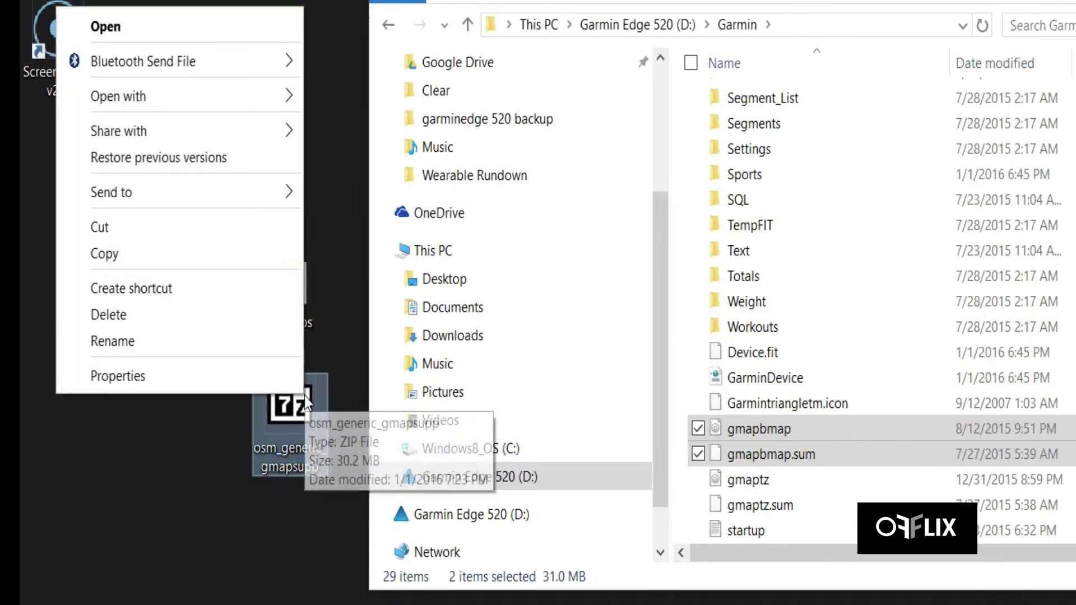
left_click(140, 26)
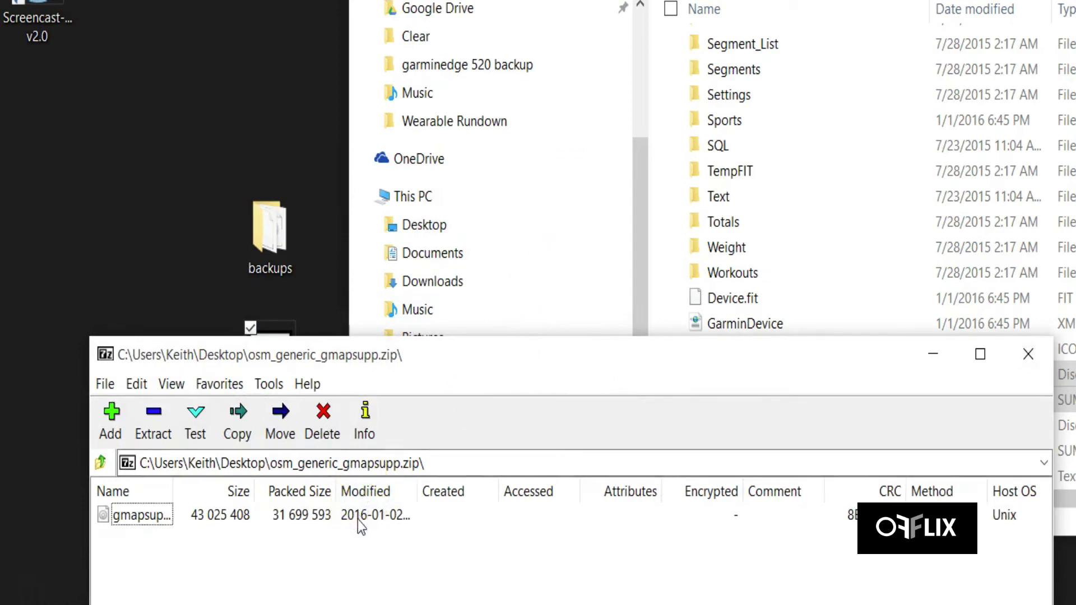
left_click(279, 431)
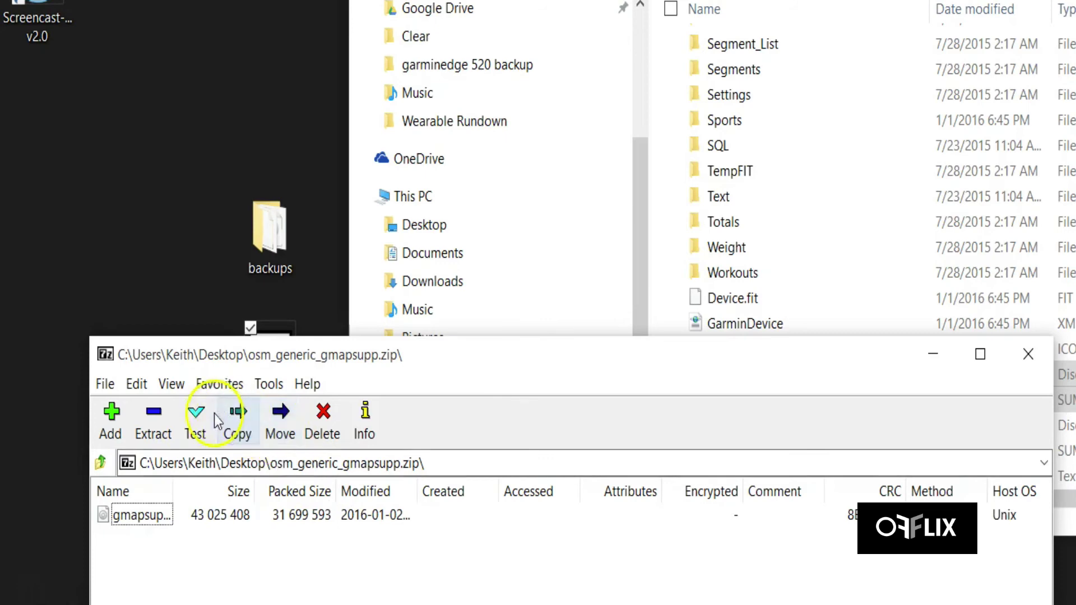
left_click(151, 419)
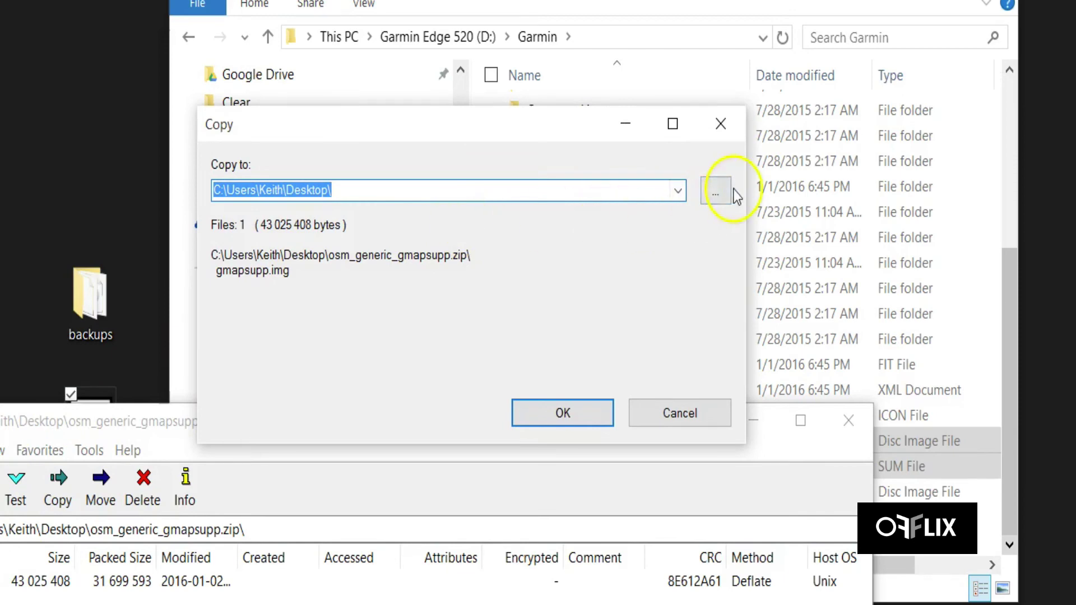
left_click(583, 414)
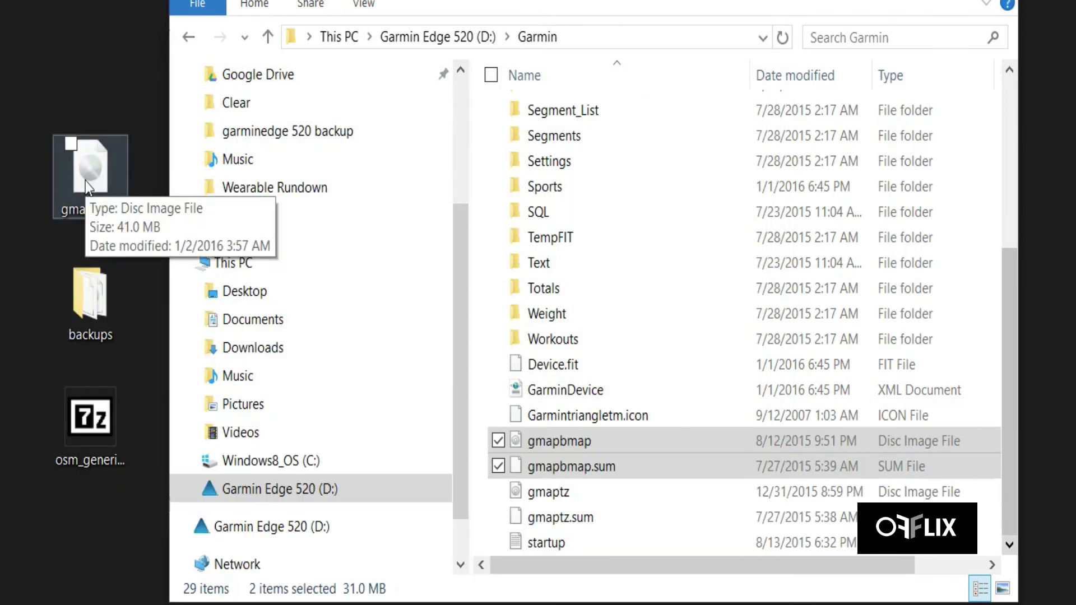
Rename the extracted gmapsupp file on the desktop to gmapbmap.
left_click(87, 176)
right_click(85, 181)
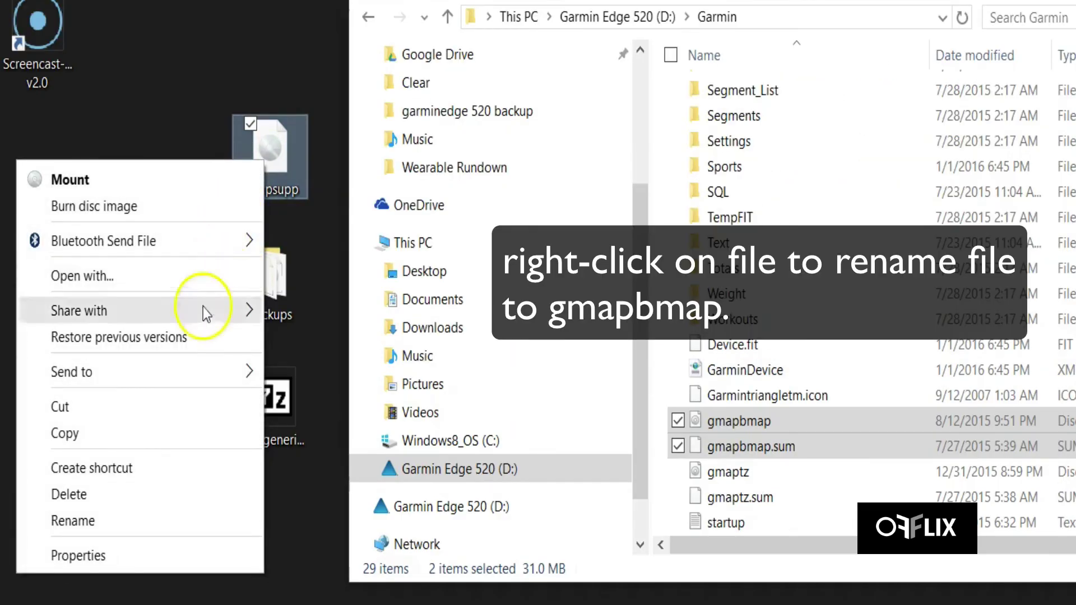
left_click(162, 519)
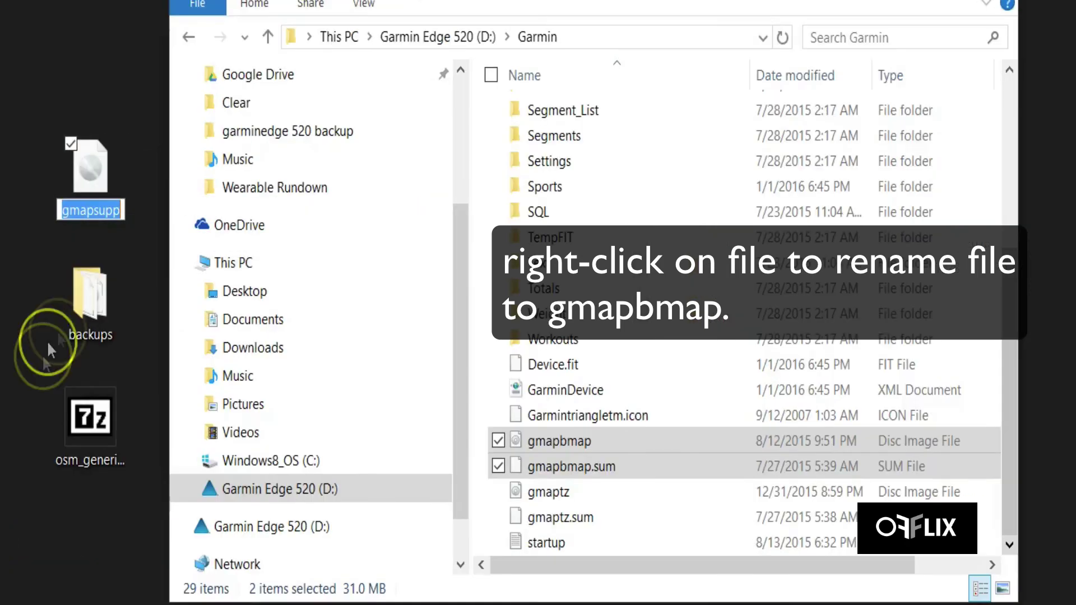
type("gm")
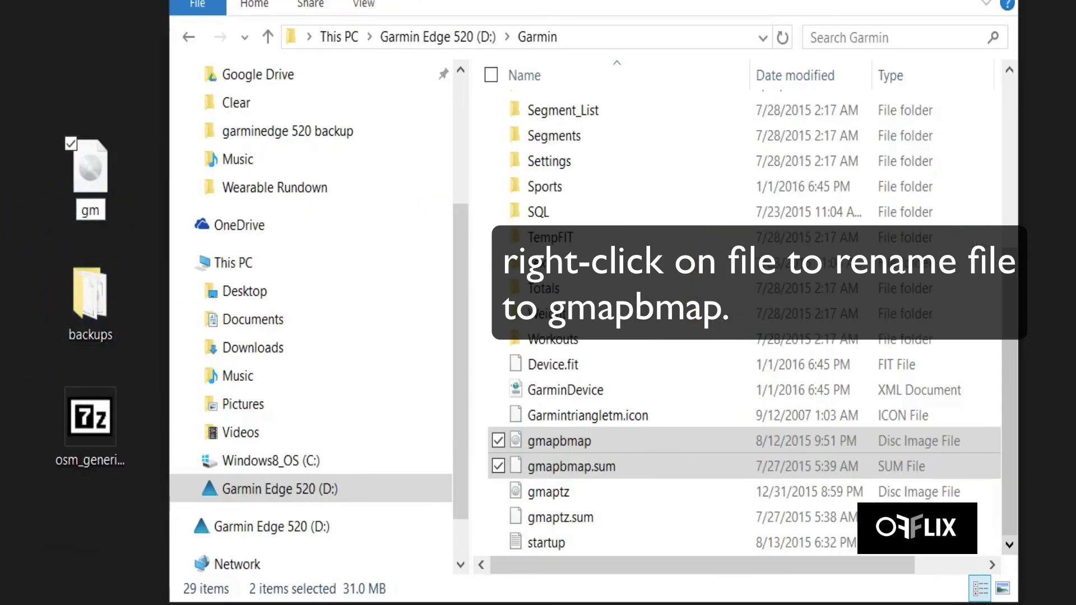
type("apbmap")
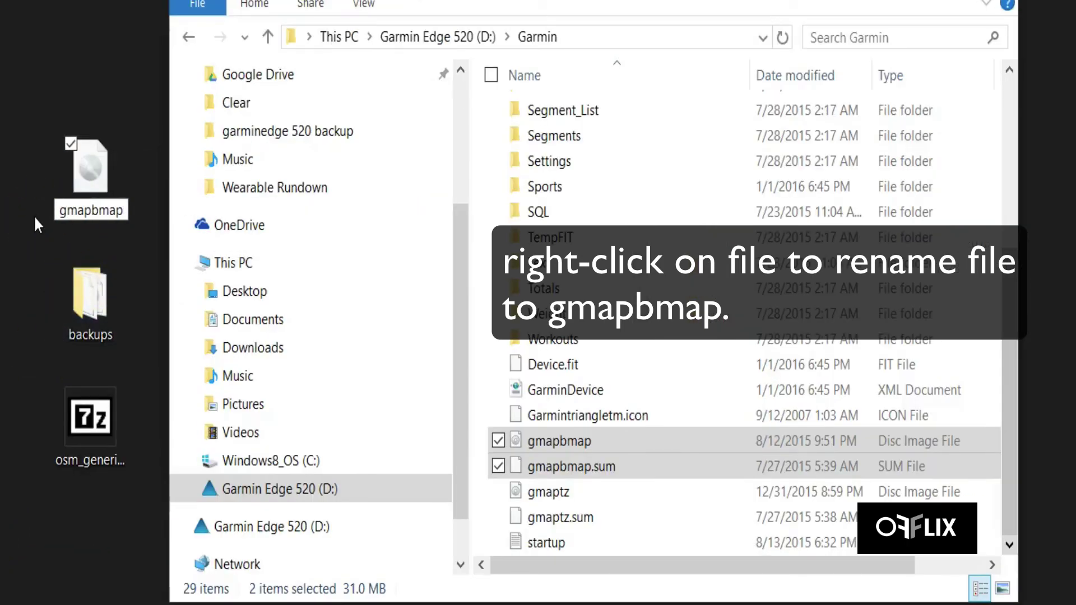
key("Return")
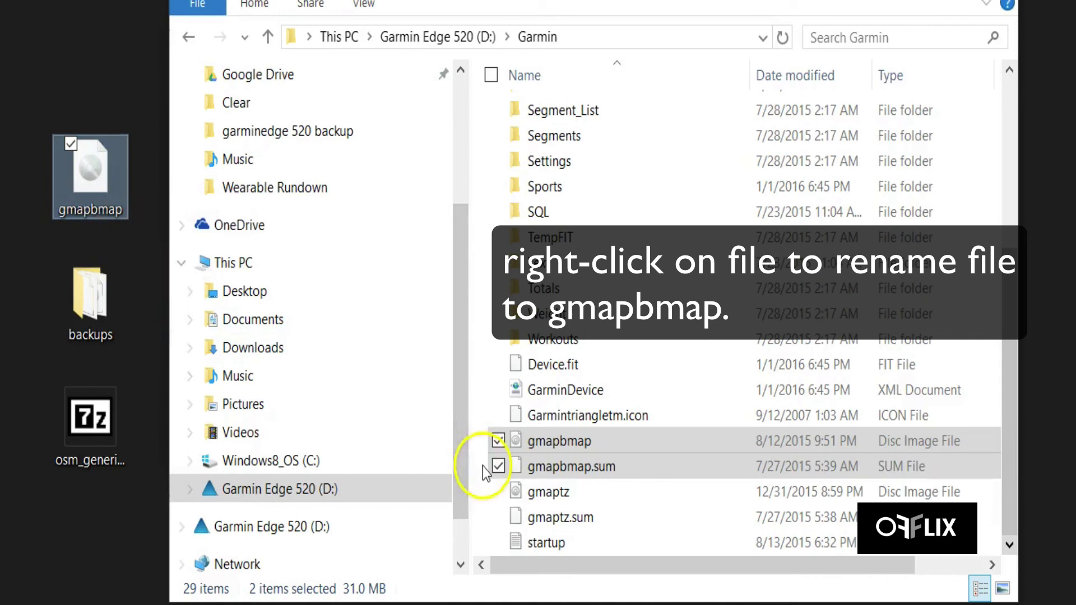
Deselect gmapbmap.sum and gmapbmap in the Garmin folder.
right_click(497, 471)
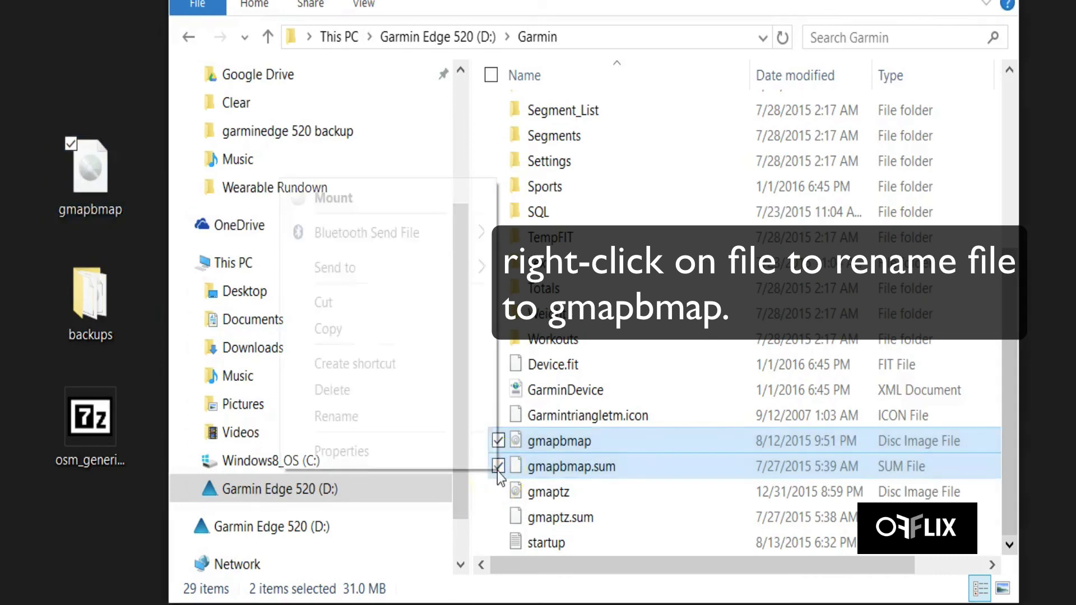
left_click(497, 471)
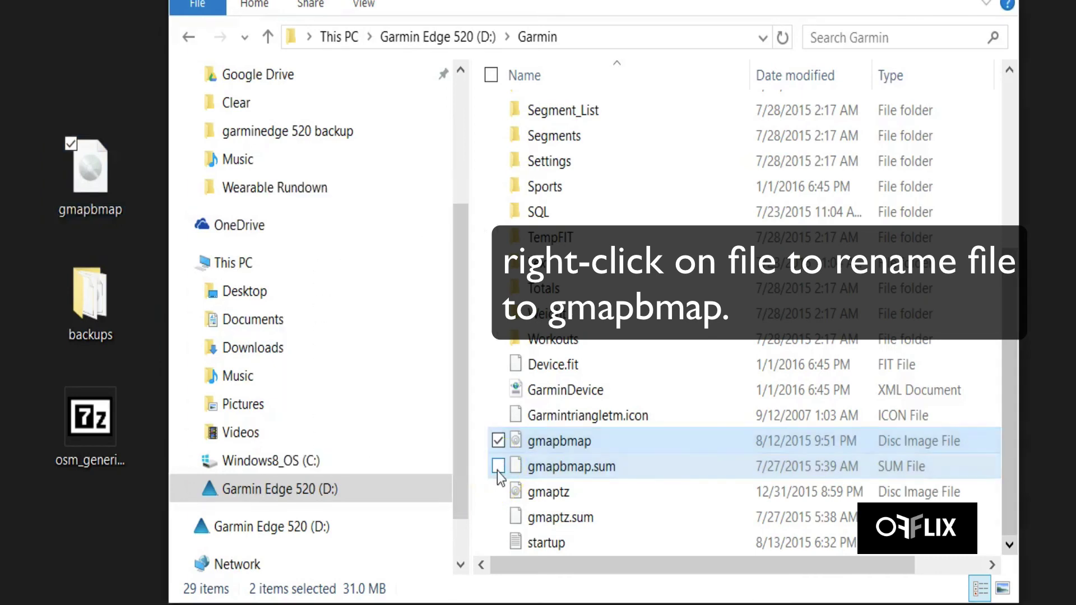
left_click(499, 443)
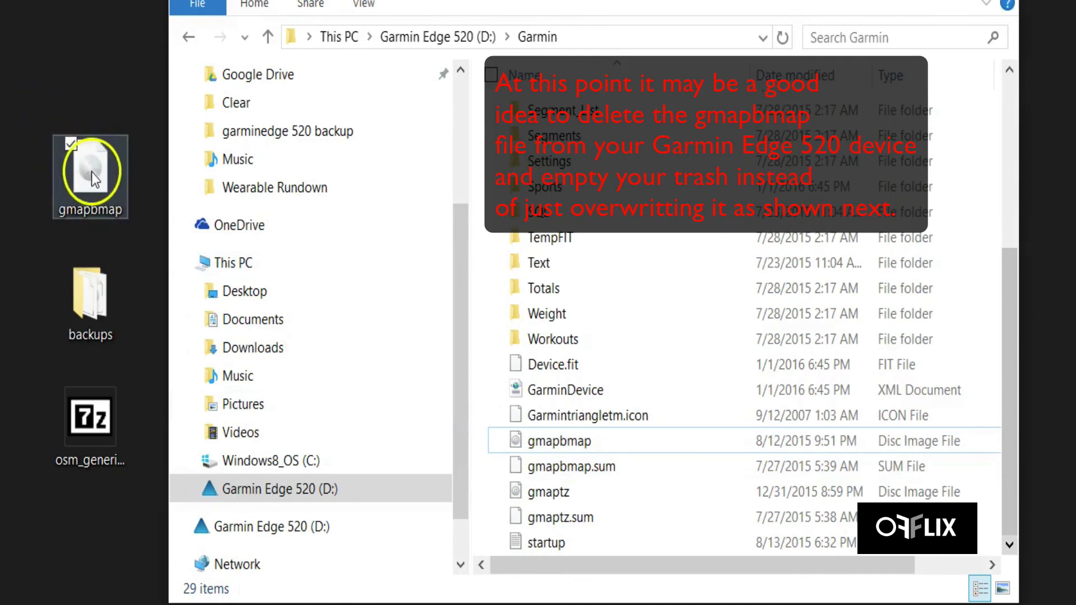
Copy the desktop gmapbmap into the Garmin folder, replacing the existing gmapbmap.img.
left_click_drag(92, 172, 567, 438)
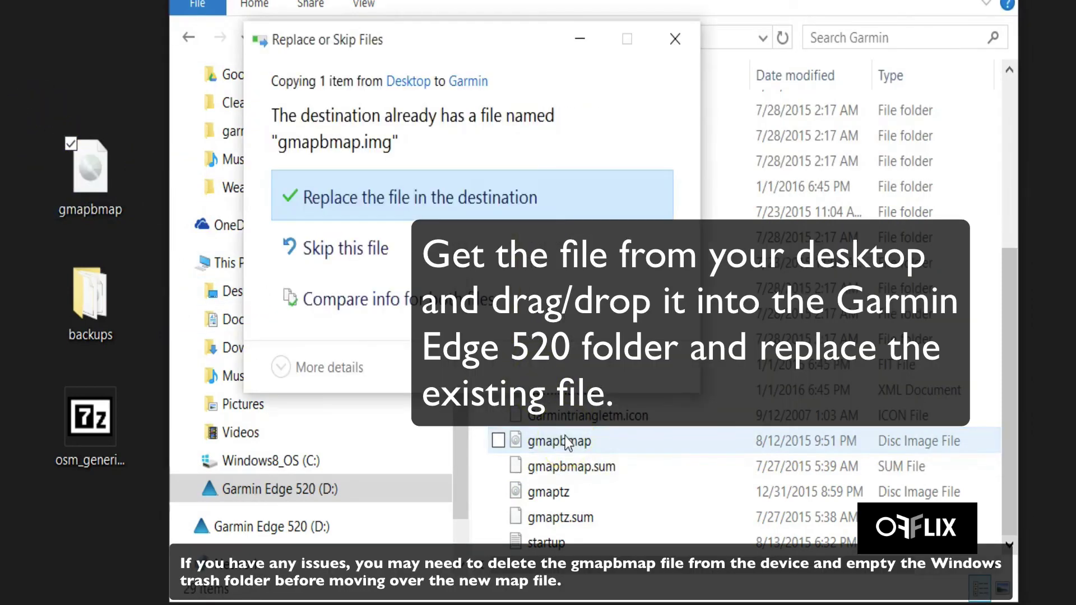
left_click(371, 197)
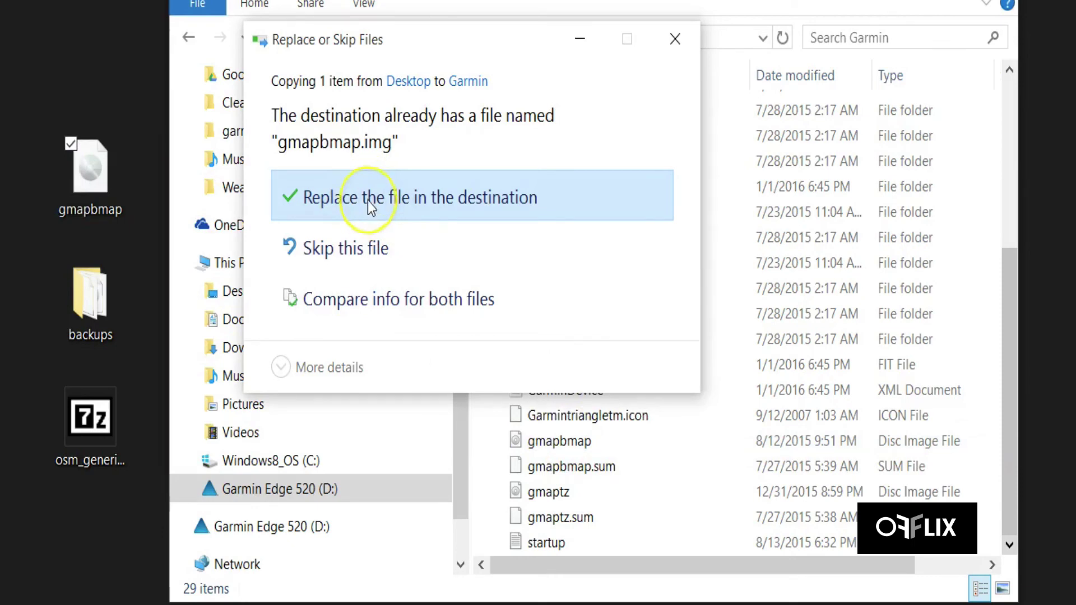